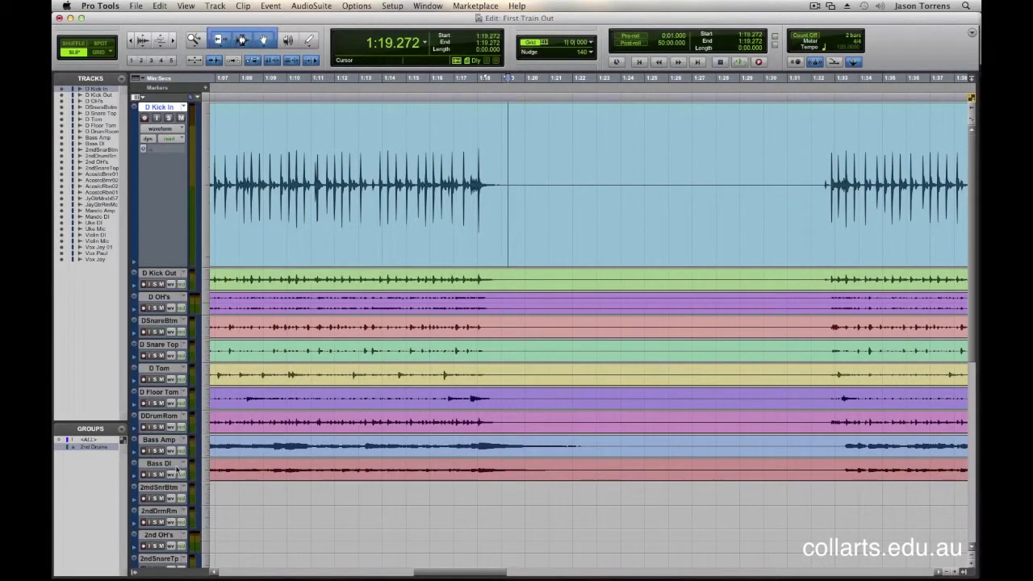
Group the drum tracks from D Kick In through D Drum Room as a Mix/Edit group named Drums
{"action": "left_click", "coordinate": [161, 416]}
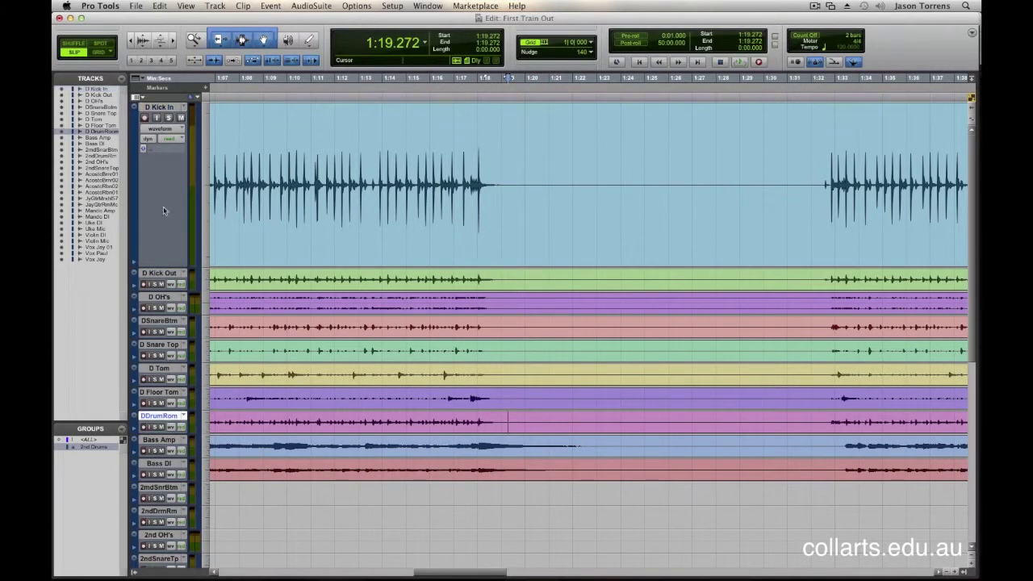
{"action": "left_click", "coordinate": [162, 107], "text": "shift"}
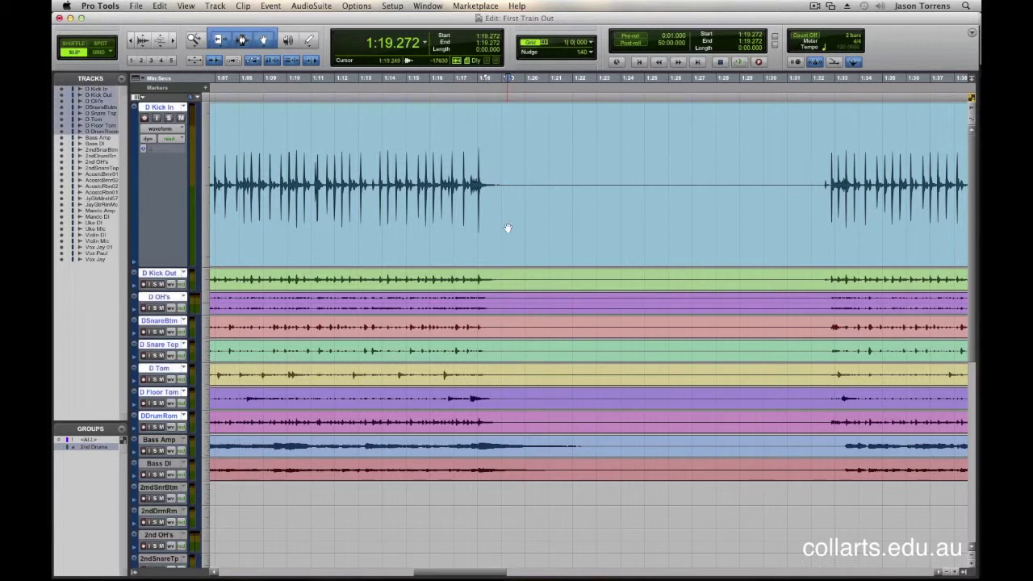
{"action": "key", "text": "super+g"}
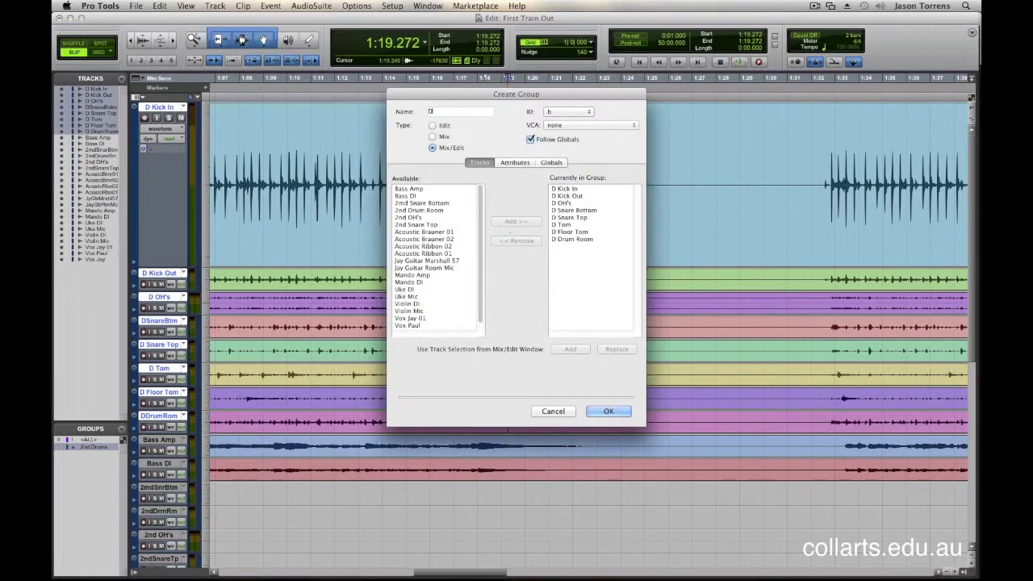
{"action": "key", "text": "Return"}
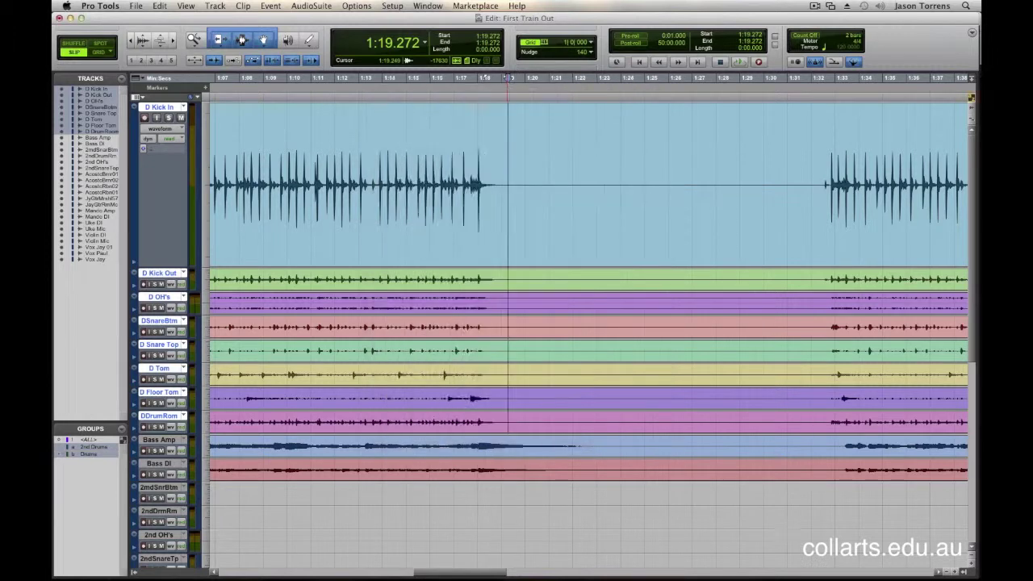
Play the drum tracks at the song's end from about 3:41 to hear where the last hit rings out
{"action": "key", "text": "r"}
{"action": "key", "text": "r"}
{"action": "key", "text": "r"}
{"action": "key", "text": "r"}
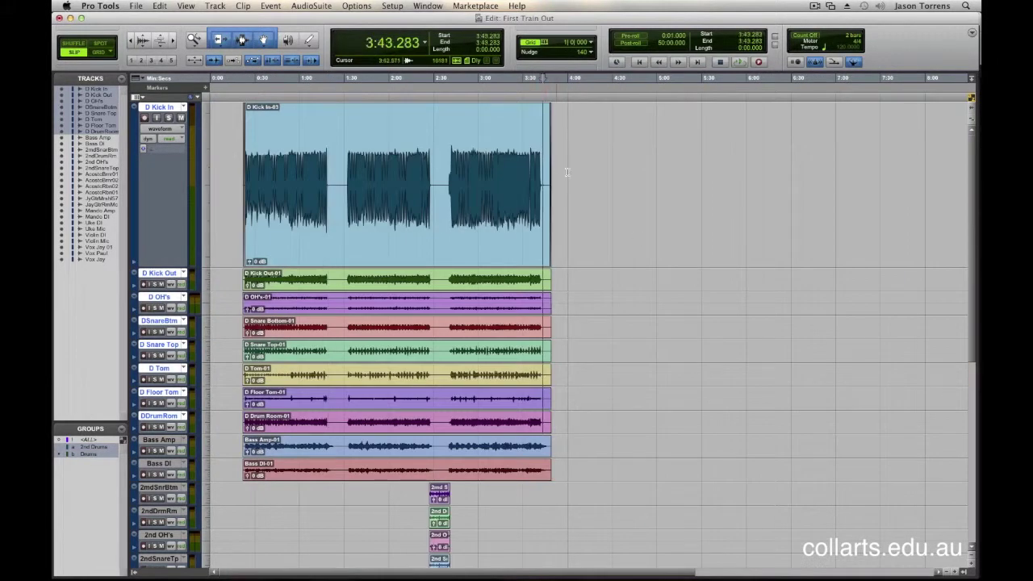
{"action": "key", "text": "super+bracketright"}
{"action": "key", "text": "super+bracketright"}
{"action": "key", "text": "super+bracketright"}
{"action": "key", "text": "super+bracketright"}
{"action": "key", "text": "super+bracketright"}
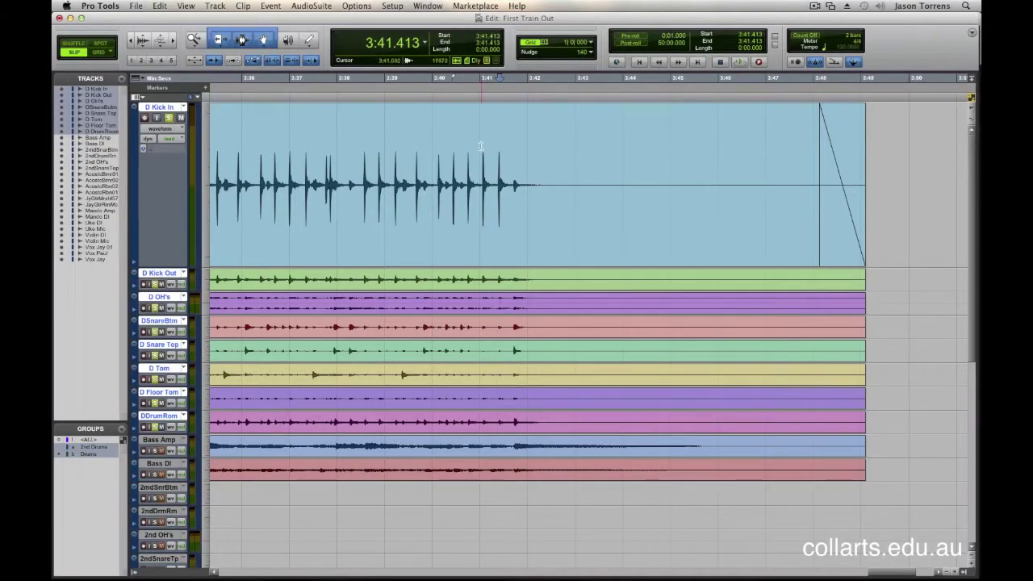
{"action": "key", "text": "space"}
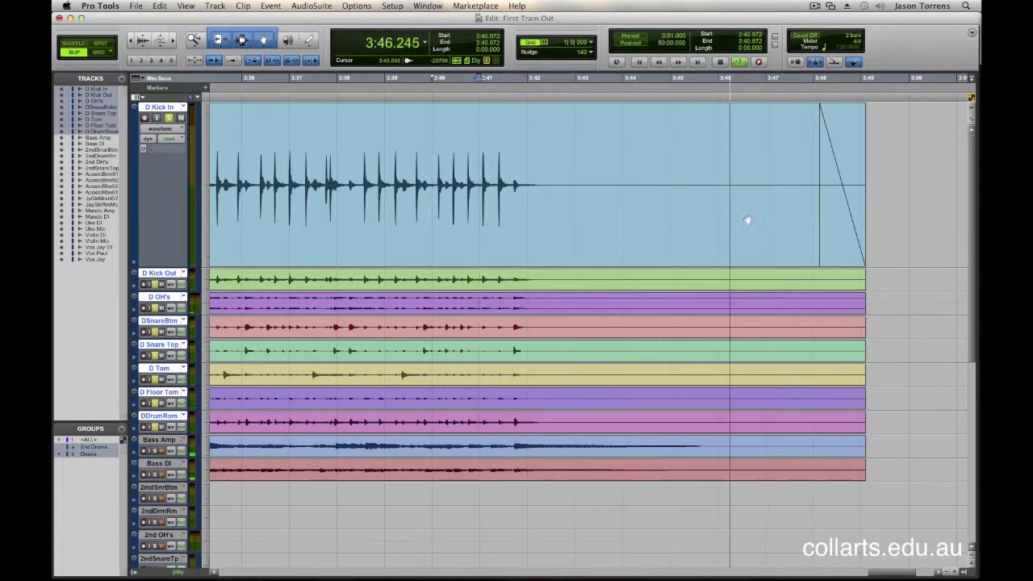
{"action": "key", "text": "space"}
Delete the grouped drum clips' tail after about 3:46.5 and fade them out from about 3:42.1 to their new end
{"action": "left_click_drag", "start_coordinate": [742, 141], "coordinate": [918, 289]}
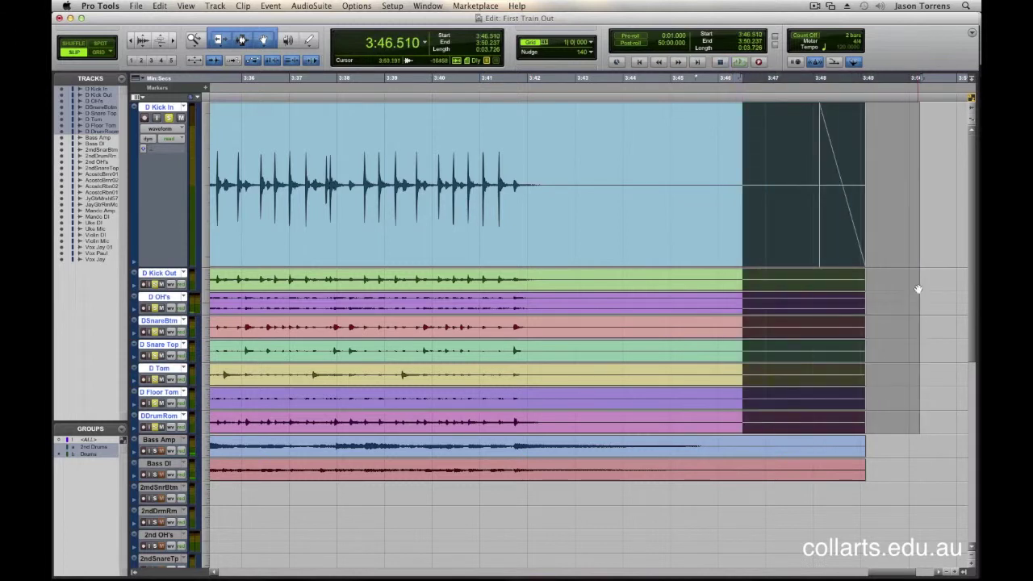
{"action": "key", "text": "BackSpace"}
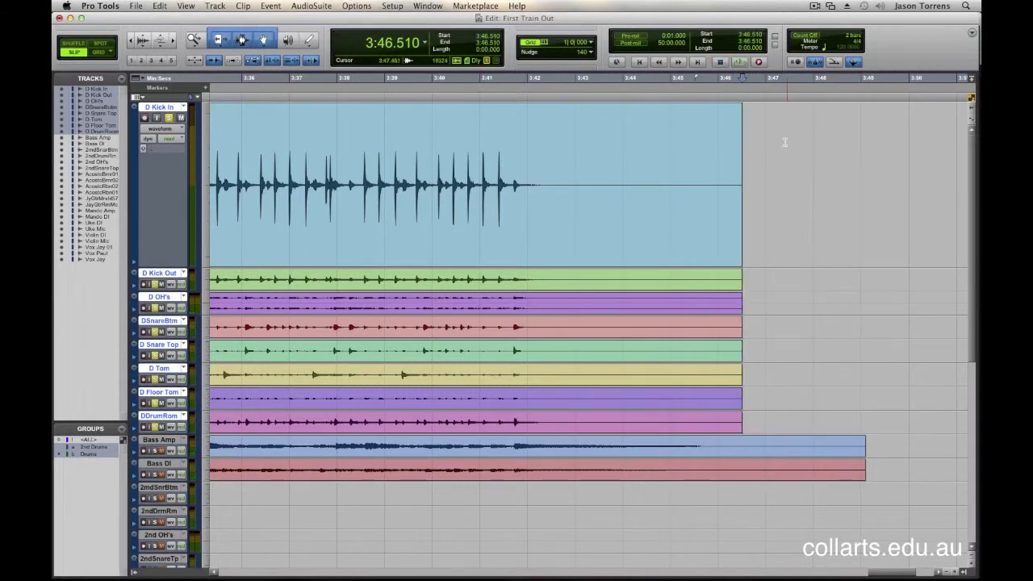
{"action": "left_click_drag", "start_coordinate": [770, 145], "coordinate": [534, 190]}
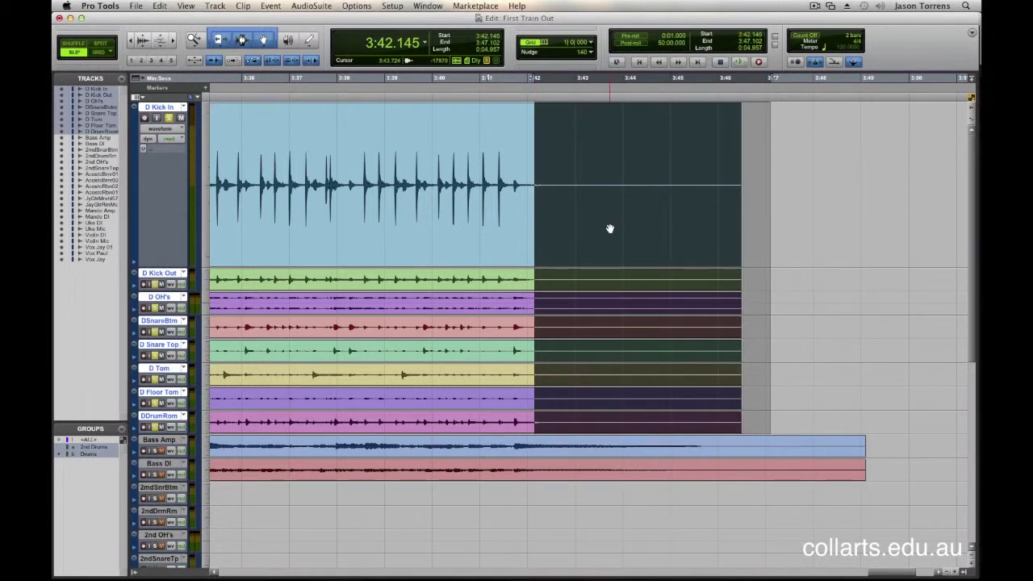
{"action": "key", "text": "ctrl+super+f"}
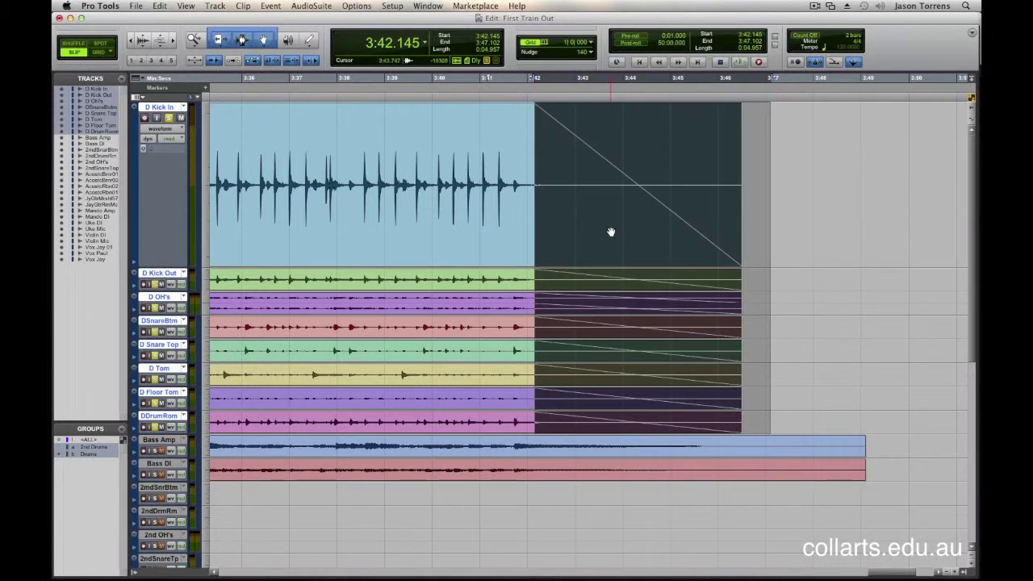
Play the drum tracks through the second break from about 2:26.8 to hear where the final hit dies away
{"action": "key", "text": "r"}
{"action": "key", "text": "r"}
{"action": "key", "text": "r"}
{"action": "key", "text": "r"}
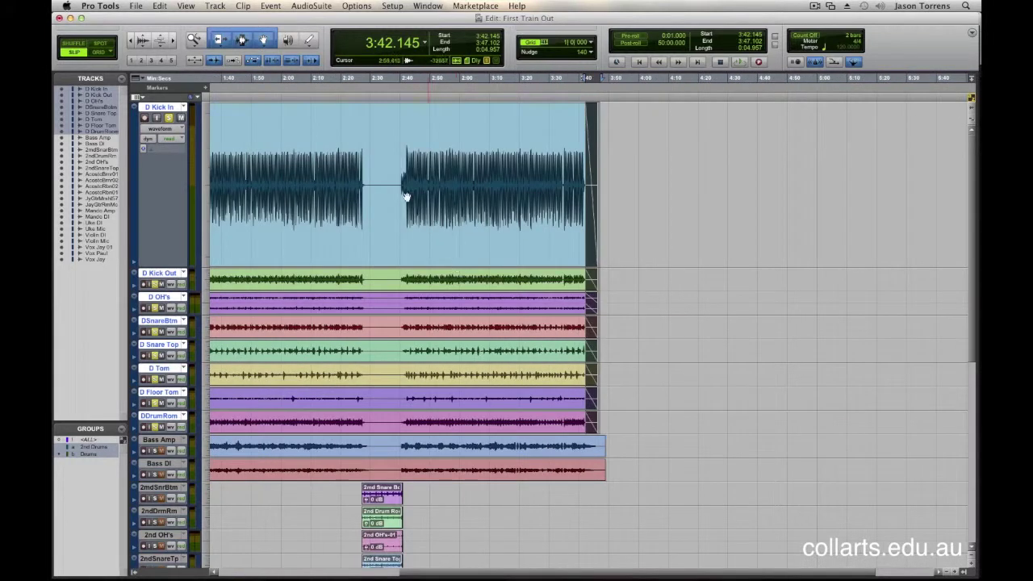
{"action": "left_click", "coordinate": [386, 155]}
{"action": "key", "text": "t"}
{"action": "key", "text": "t"}
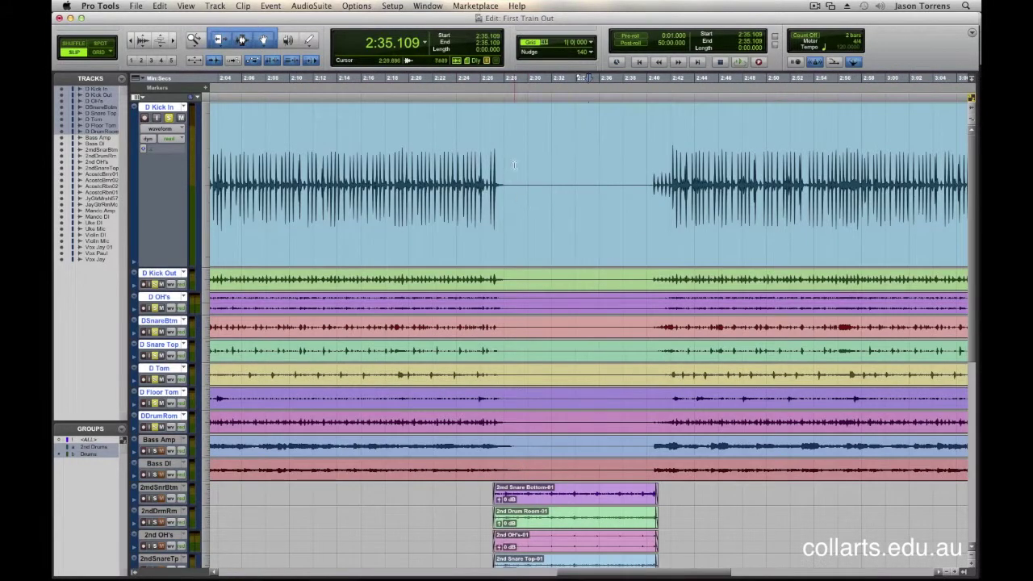
{"action": "key", "text": "super+bracketright"}
{"action": "key", "text": "super+bracketright"}
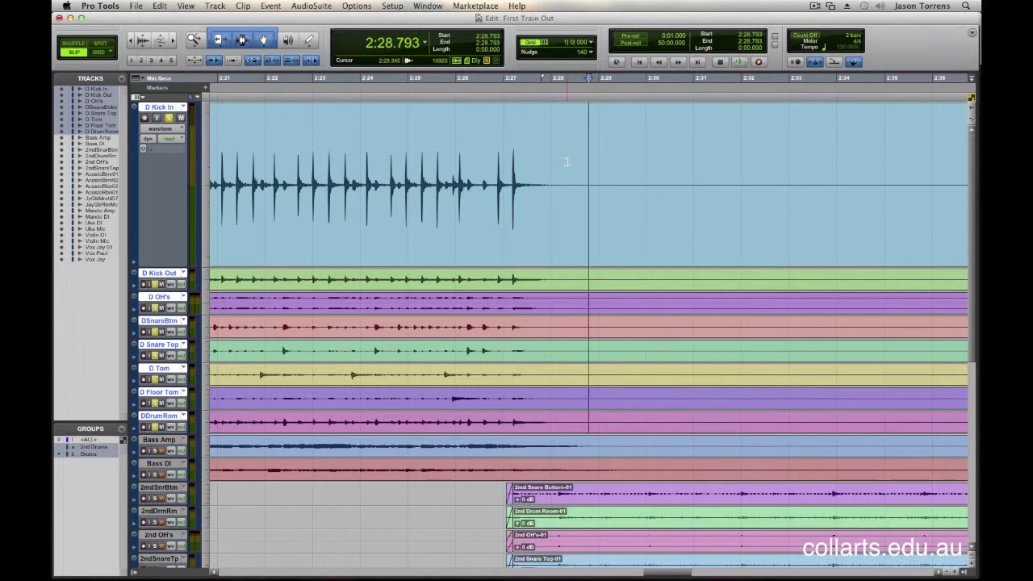
{"action": "key", "text": "super+bracketleft"}
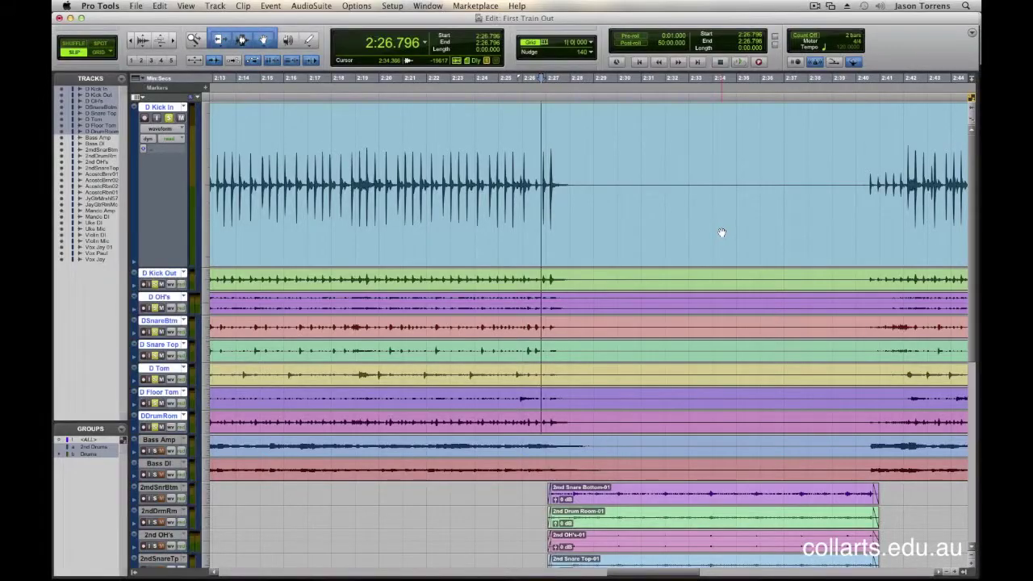
{"action": "key", "text": "space"}
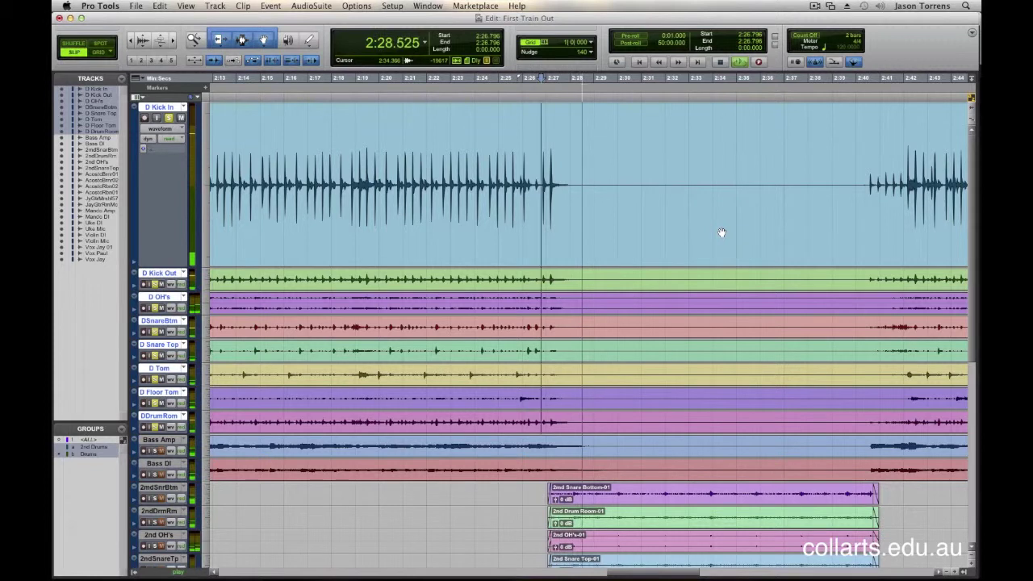
{"action": "left_click", "coordinate": [684, 163]}
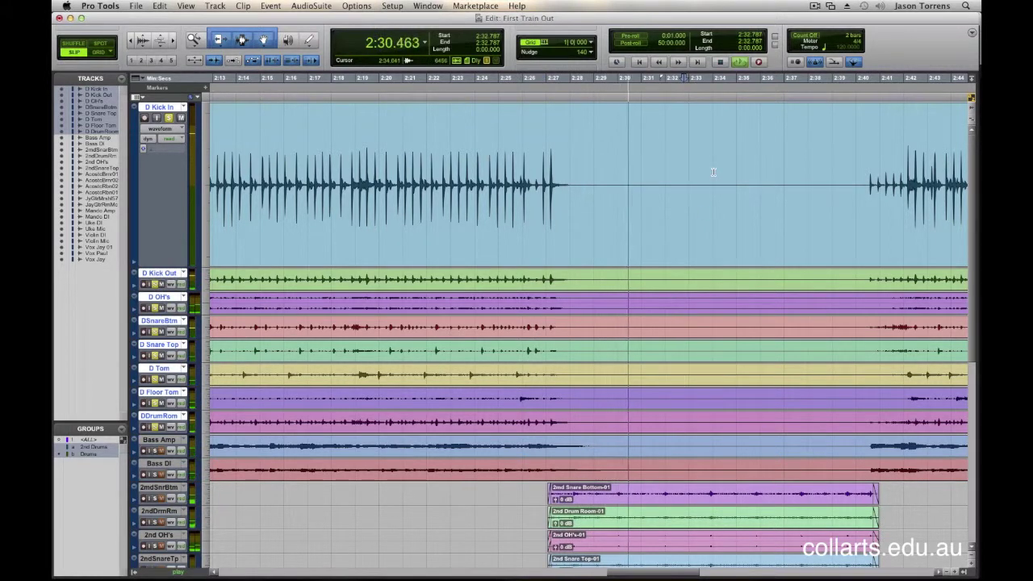
{"action": "key", "text": "t"}
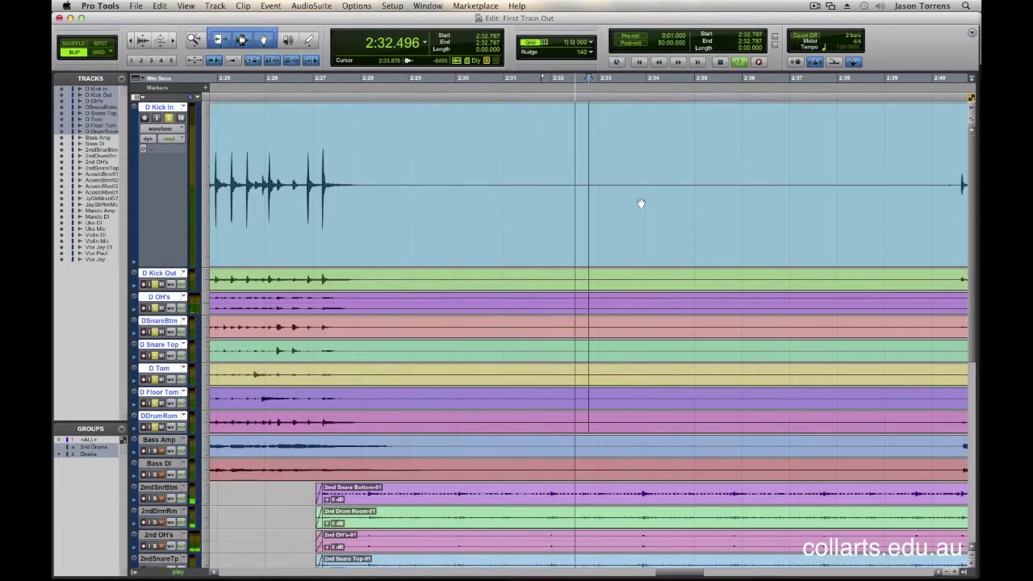
{"action": "left_click", "coordinate": [635, 159]}
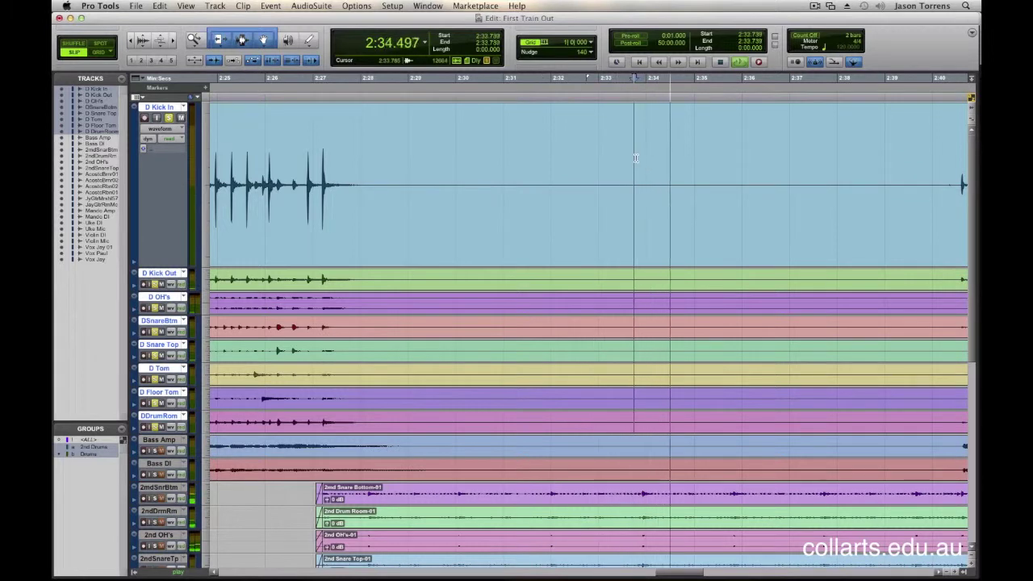
{"action": "key", "text": "space"}
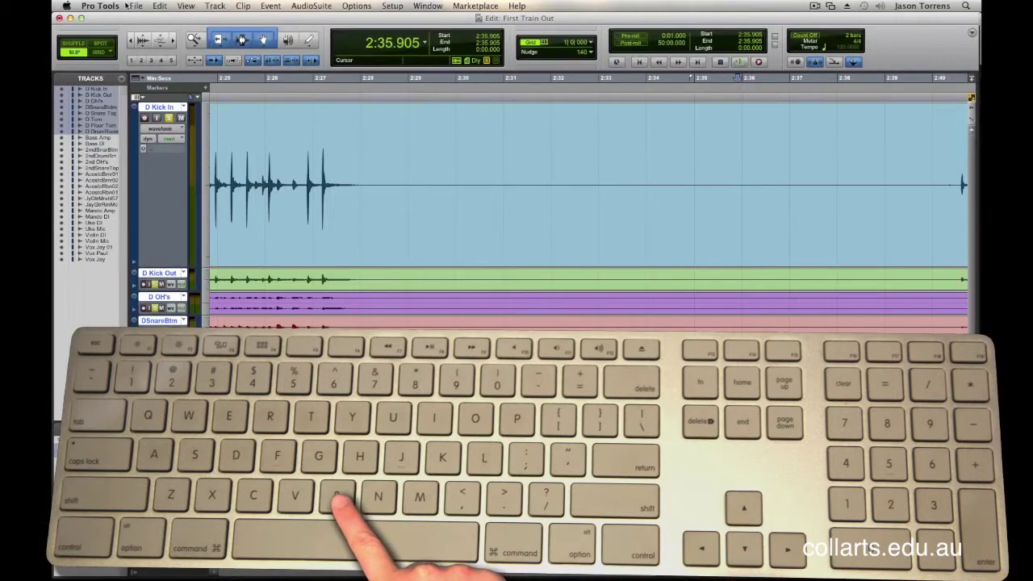
Separate the grouped drum clips at 2:35.905 within the second break
{"action": "left_click", "coordinate": [136, 6]}
{"action": "mouse_move", "coordinate": [160, 6]}
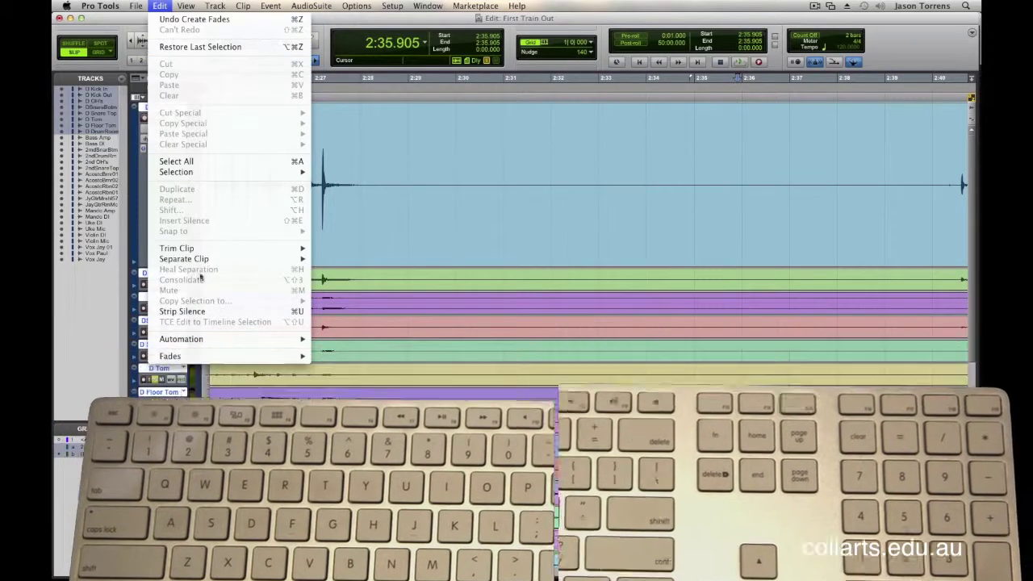
{"action": "mouse_move", "coordinate": [202, 263]}
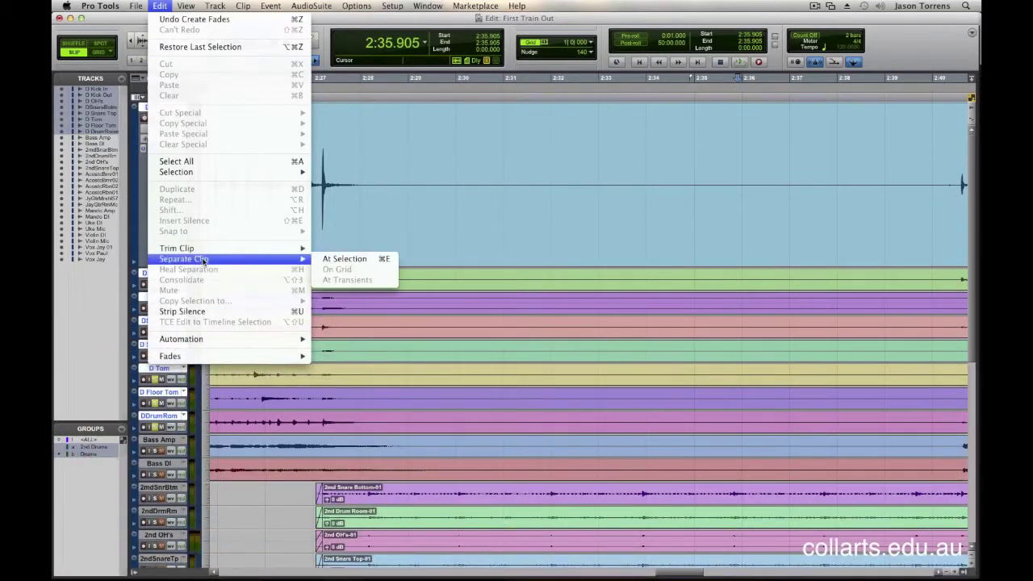
{"action": "left_click", "coordinate": [345, 259]}
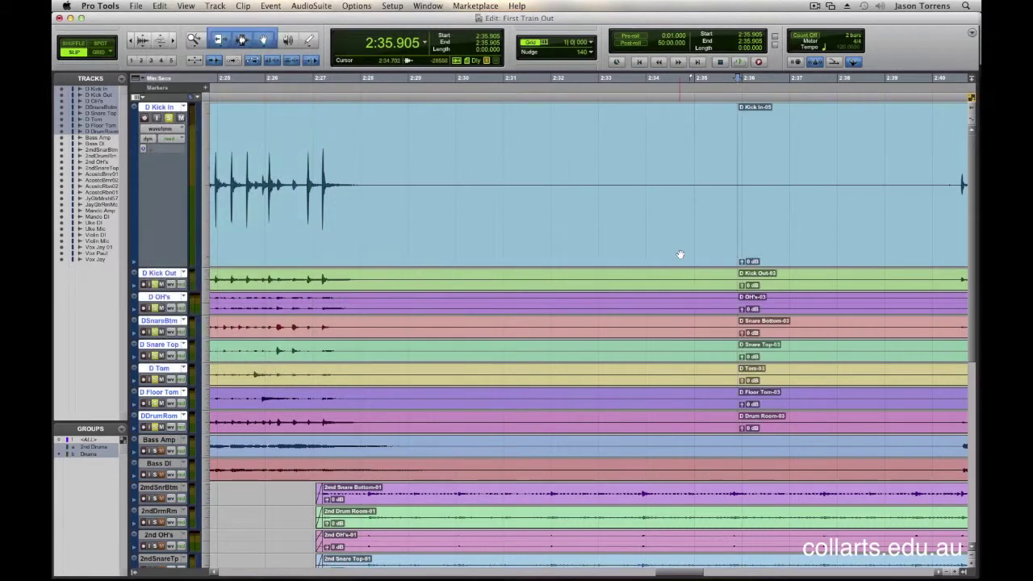
Trim the end of the drum clips before the split to about 2:34.7 and fade them out from about 2:28
{"action": "left_click_drag", "start_coordinate": [733, 204], "coordinate": [680, 214]}
{"action": "left_click_drag", "start_coordinate": [678, 110], "coordinate": [371, 127]}
Play the drums' re-entry after the second break from about 2:39.5 to check for sound before the first kick
{"action": "key", "text": "r"}
{"action": "left_click", "coordinate": [756, 164]}
{"action": "key", "text": "t"}
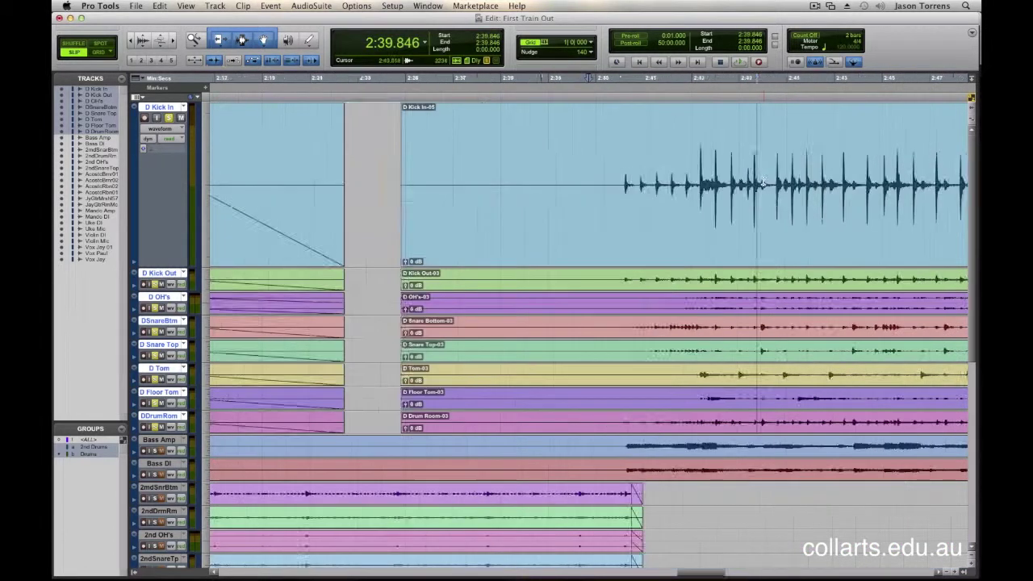
{"action": "key", "text": "t"}
{"action": "key", "text": "r"}
{"action": "key", "text": "super+bracketright"}
{"action": "key", "text": "super+bracketright"}
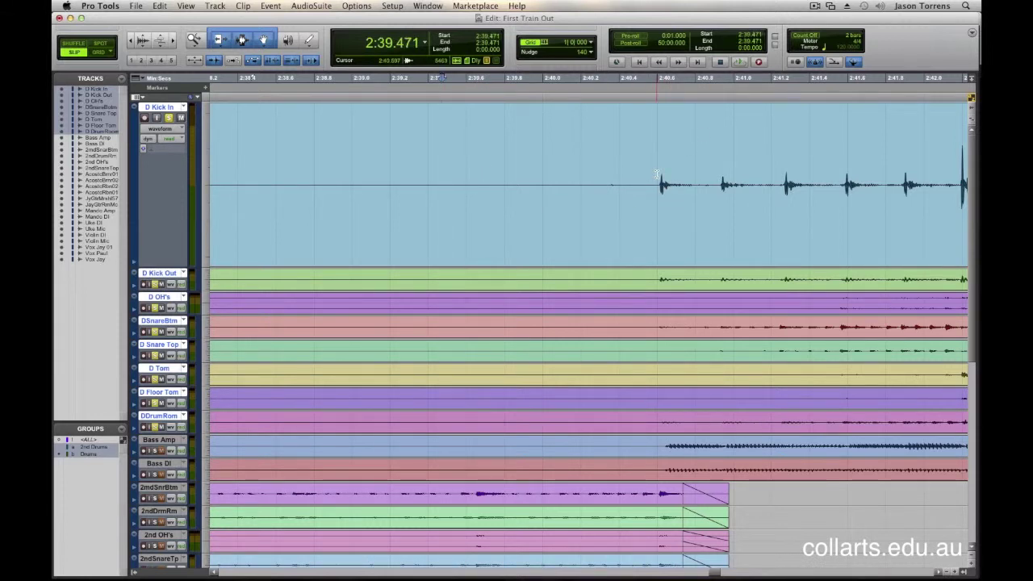
{"action": "key", "text": "space"}
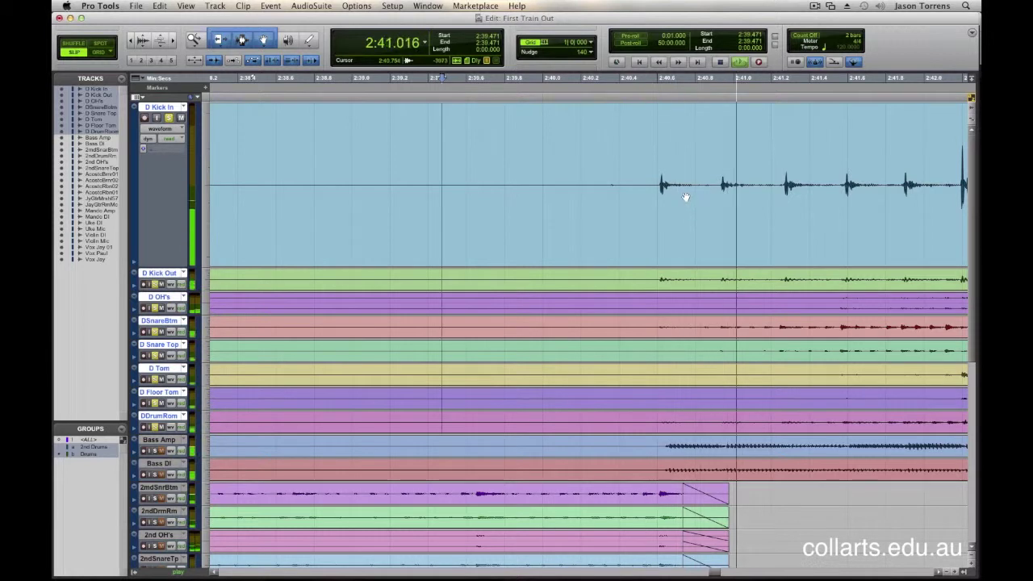
{"action": "key", "text": "space"}
Locate the first kick transient after the second break and trim the start of the grouped drum clips to 2:40.608
{"action": "key", "text": "super+bracketright"}
{"action": "key", "text": "super+bracketright"}
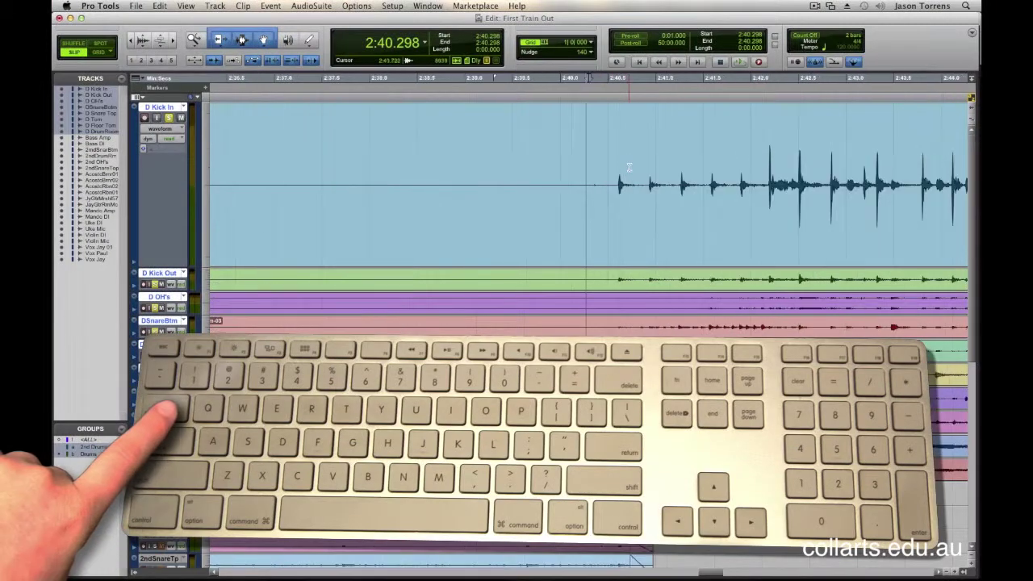
{"action": "key", "text": "Tab"}
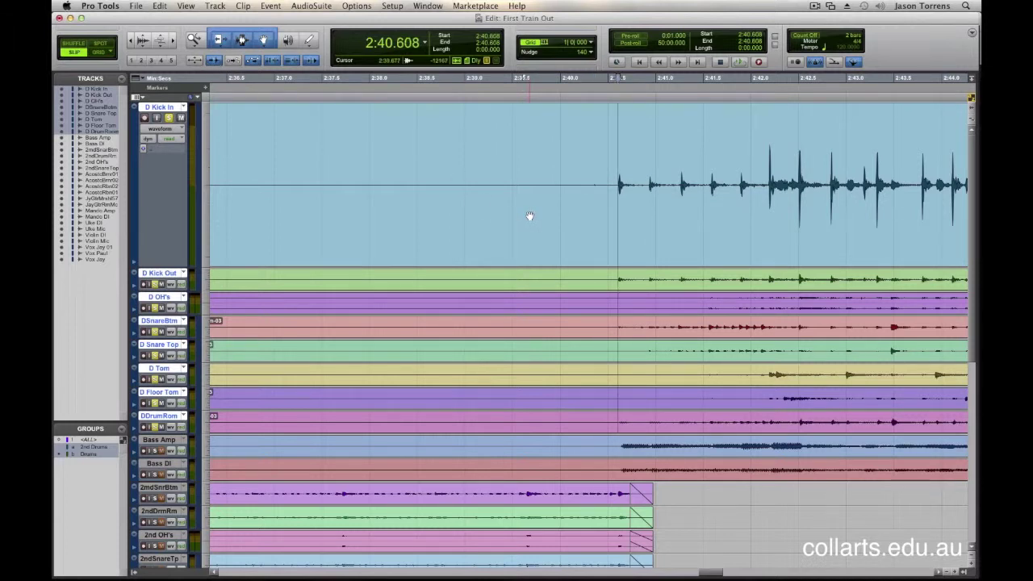
{"action": "key", "text": "a"}
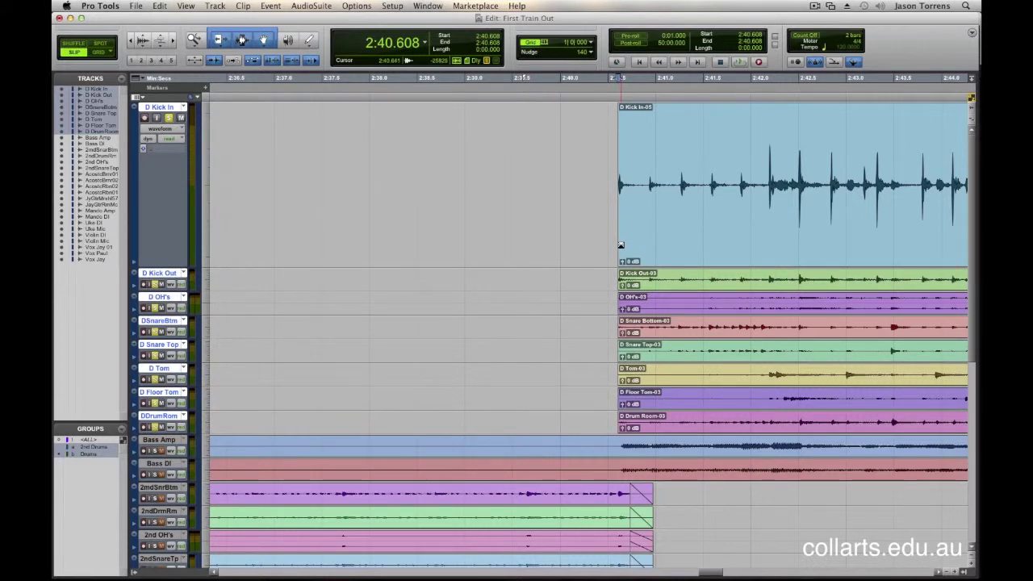
Play the drum tracks through the first break from about 1:17.8 to hear where the last hit dies away
{"action": "key", "text": "r"}
{"action": "key", "text": "r"}
{"action": "key", "text": "r"}
{"action": "key", "text": "r"}
{"action": "key", "text": "r"}
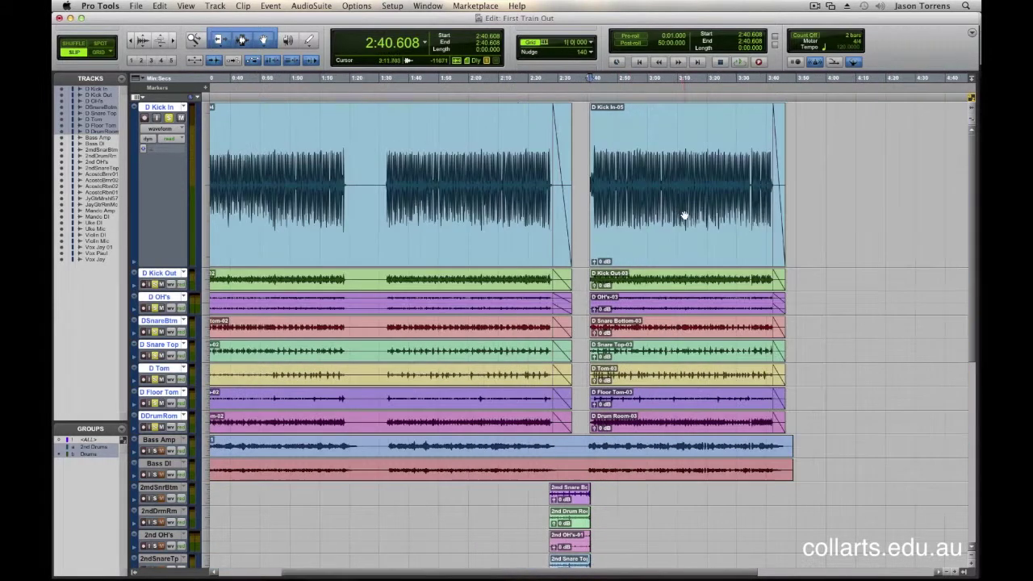
{"action": "key", "text": "r"}
{"action": "left_click", "coordinate": [336, 165]}
{"action": "key", "text": "t"}
{"action": "key", "text": "t"}
{"action": "key", "text": "t"}
{"action": "key", "text": "t"}
{"action": "key", "text": "t"}
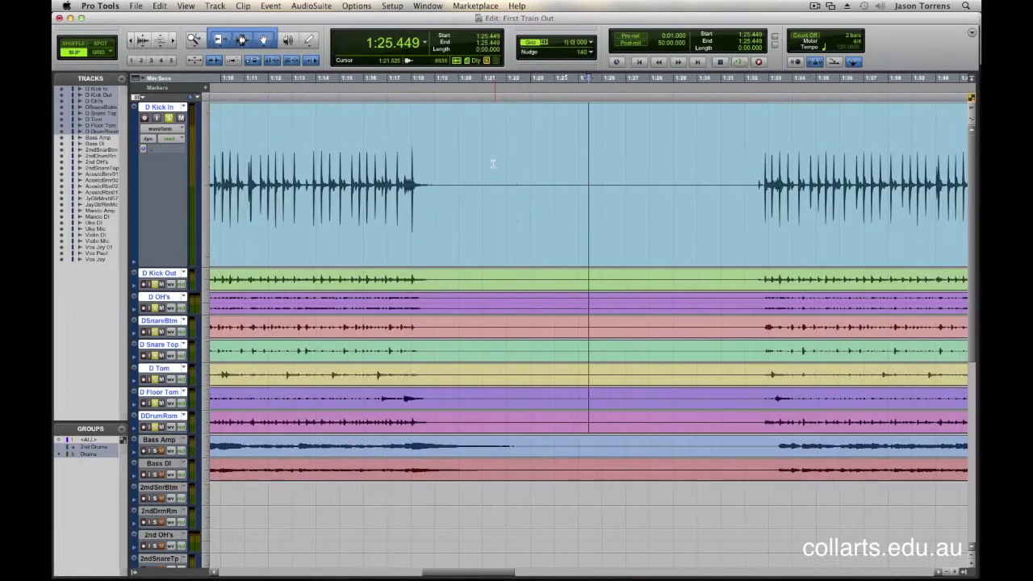
{"action": "key", "text": "space"}
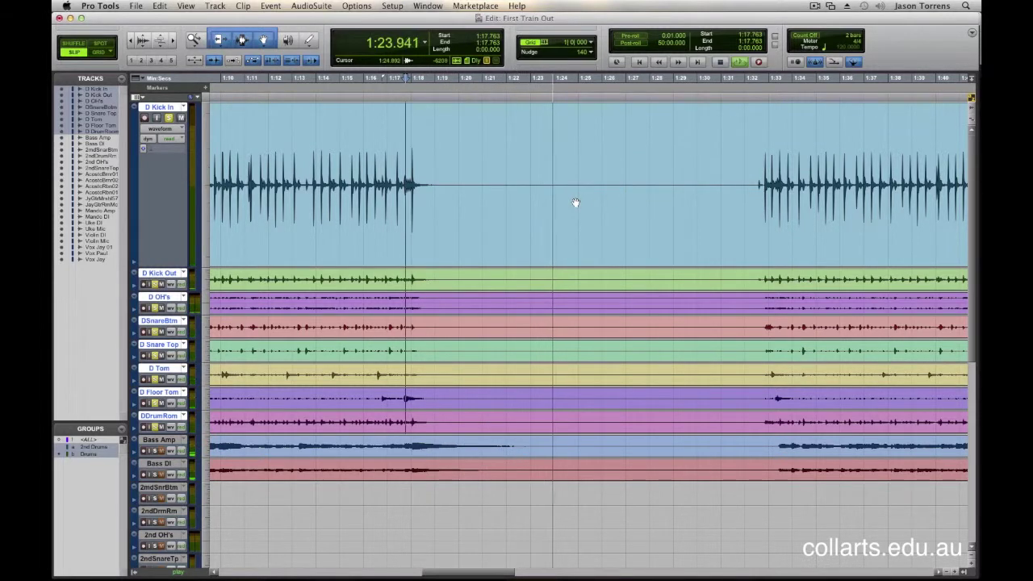
{"action": "key", "text": "space"}
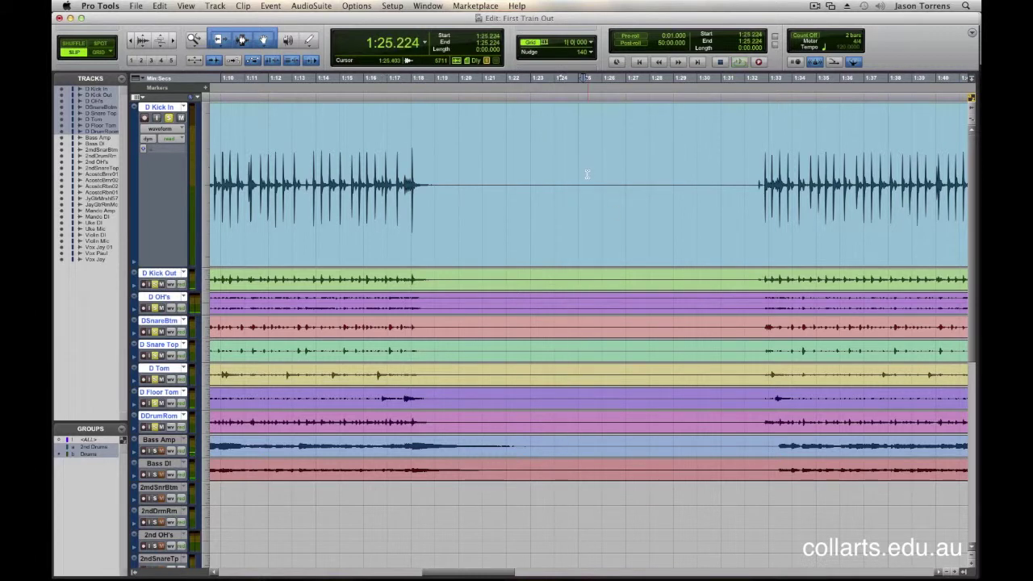
Separate the grouped drum clips at 1:25.224 and fade out the earlier clips from about 1:19.4 to the split
{"action": "key", "text": "super+e"}
{"action": "left_click_drag", "start_coordinate": [582, 108], "coordinate": [445, 113]}
Trim the start of the drum clips after the first break to the first transient at 1:32.599
{"action": "left_click", "coordinate": [713, 149]}
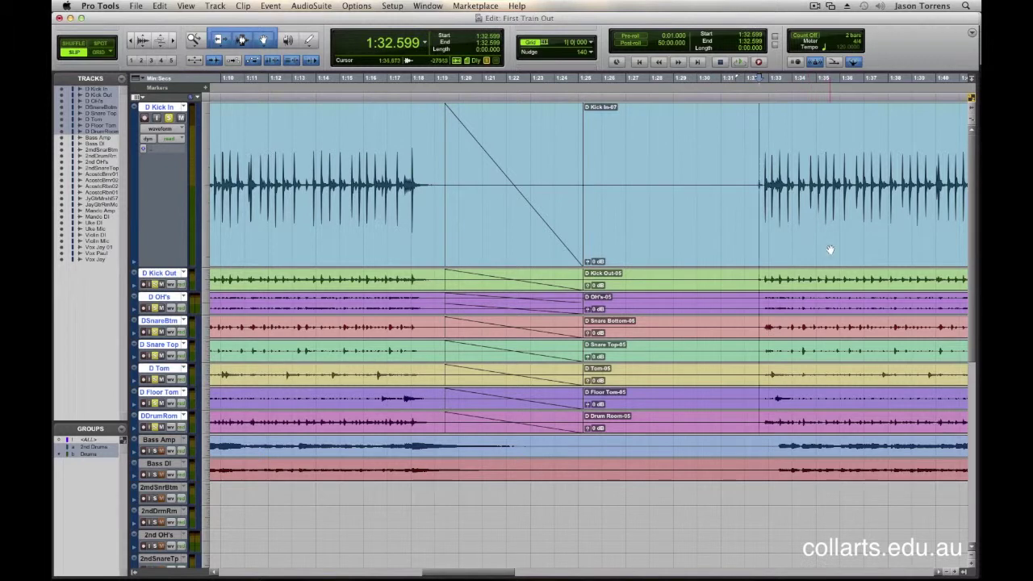
{"action": "key", "text": "a"}
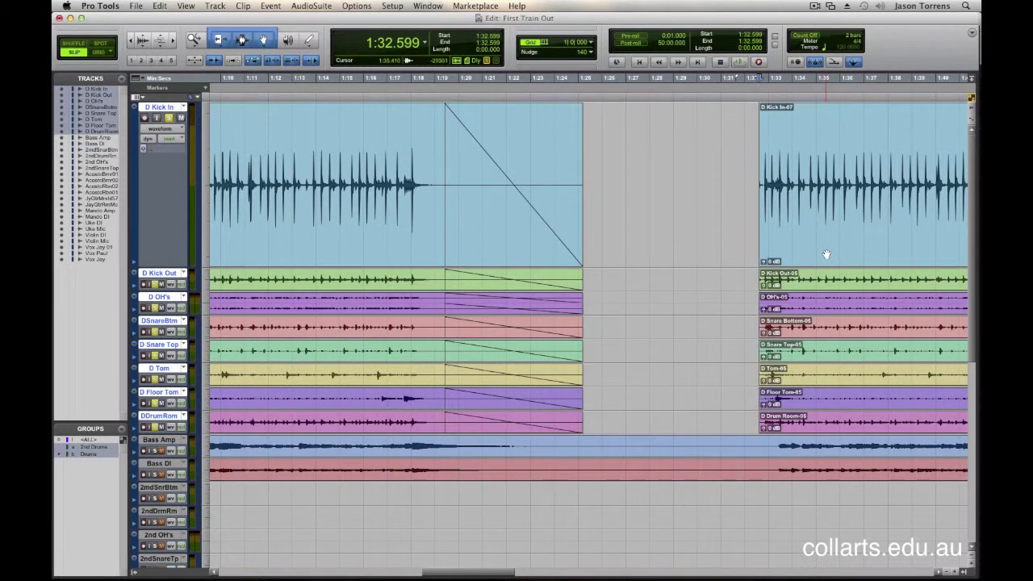
Delete the lead-in of the first grouped drum clips before 0:23.254, including the old Kick In fade-in and the leftover clip starts
{"action": "key", "text": "r"}
{"action": "key", "text": "r"}
{"action": "key", "text": "r"}
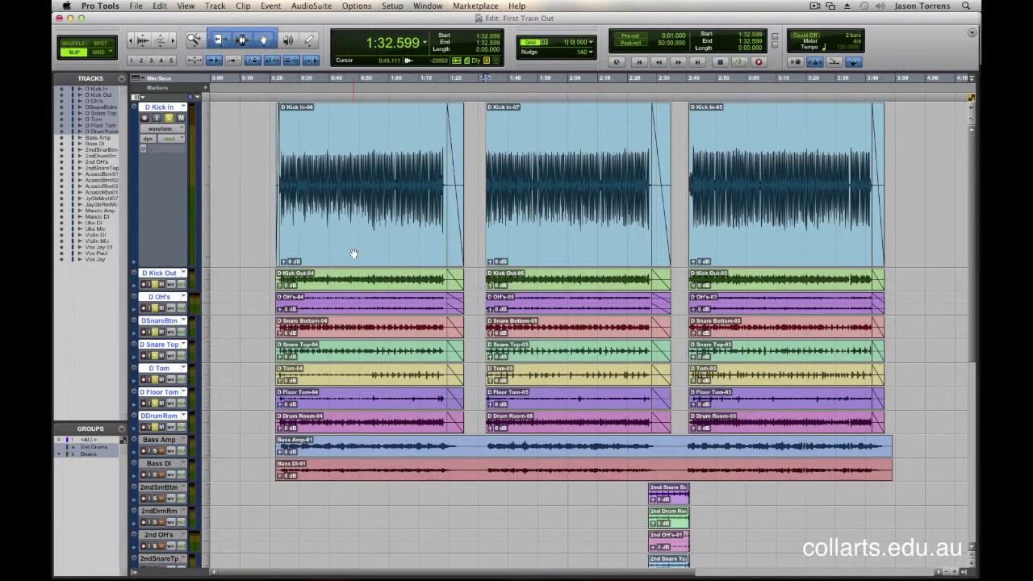
{"action": "left_click", "coordinate": [354, 254]}
{"action": "key", "text": "super+bracketright"}
{"action": "key", "text": "super+bracketright"}
{"action": "key", "text": "super+bracketright"}
{"action": "key", "text": "super+bracketright"}
{"action": "key", "text": "super+bracketright"}
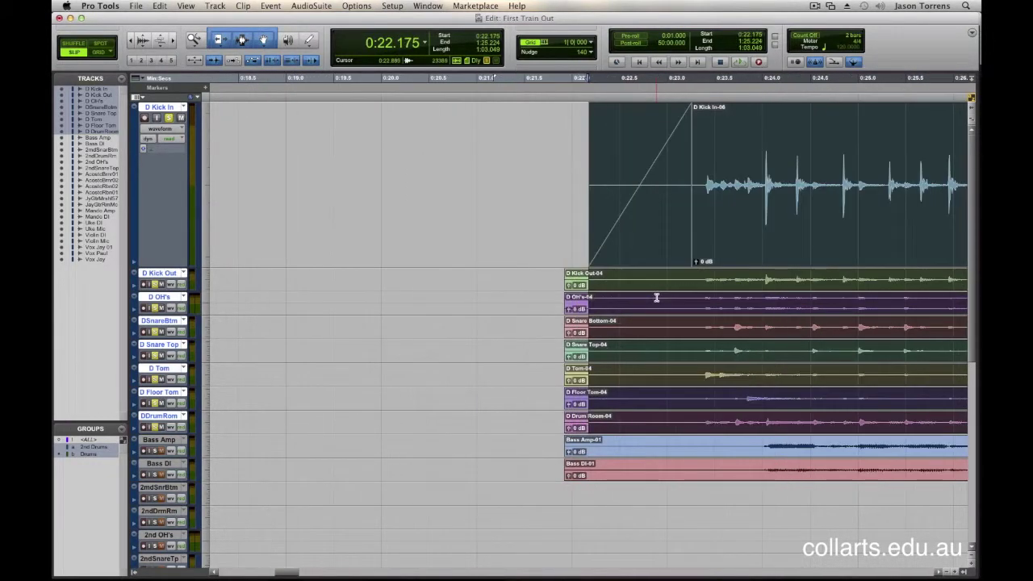
{"action": "left_click", "coordinate": [629, 181]}
{"action": "left_click", "coordinate": [645, 257]}
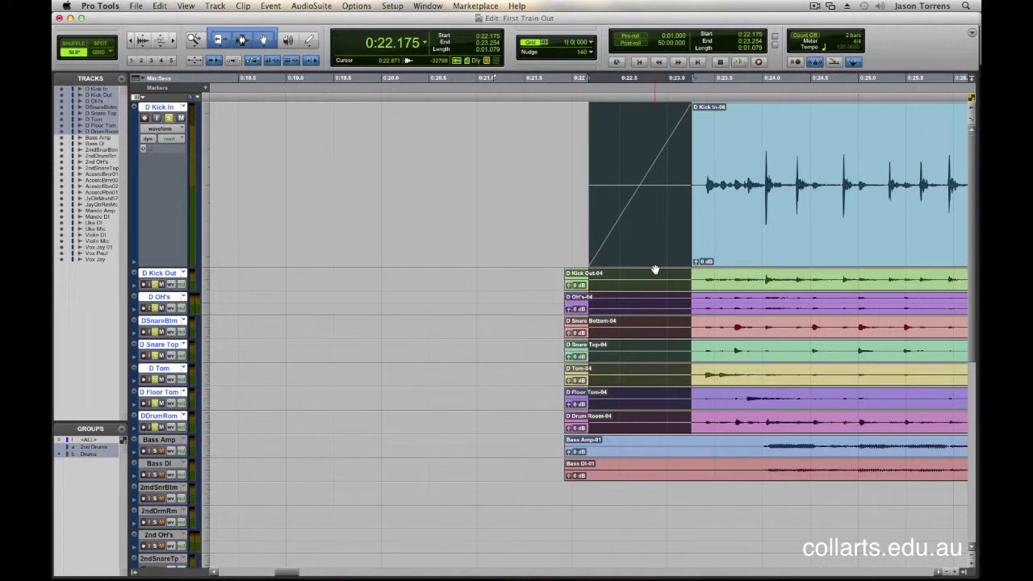
{"action": "key", "text": "BackSpace"}
{"action": "left_click", "coordinate": [579, 285]}
{"action": "key", "text": "Delete"}
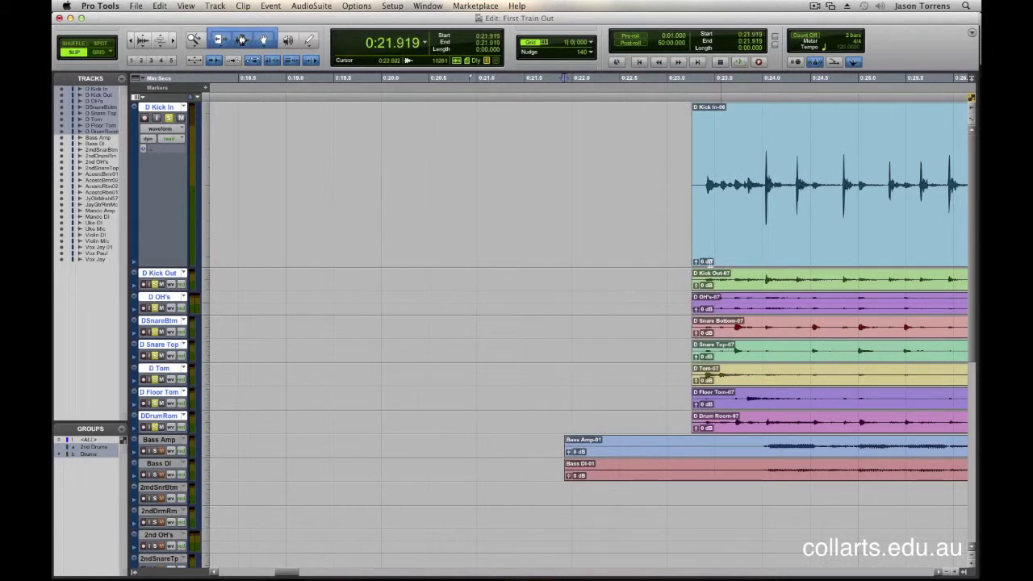
Locate the first kick transient at 0:23.403 and fade in the grouped drum clips from 0:23.254 to 0:23.402
{"action": "left_click", "coordinate": [721, 229]}
{"action": "key", "text": "Tab"}
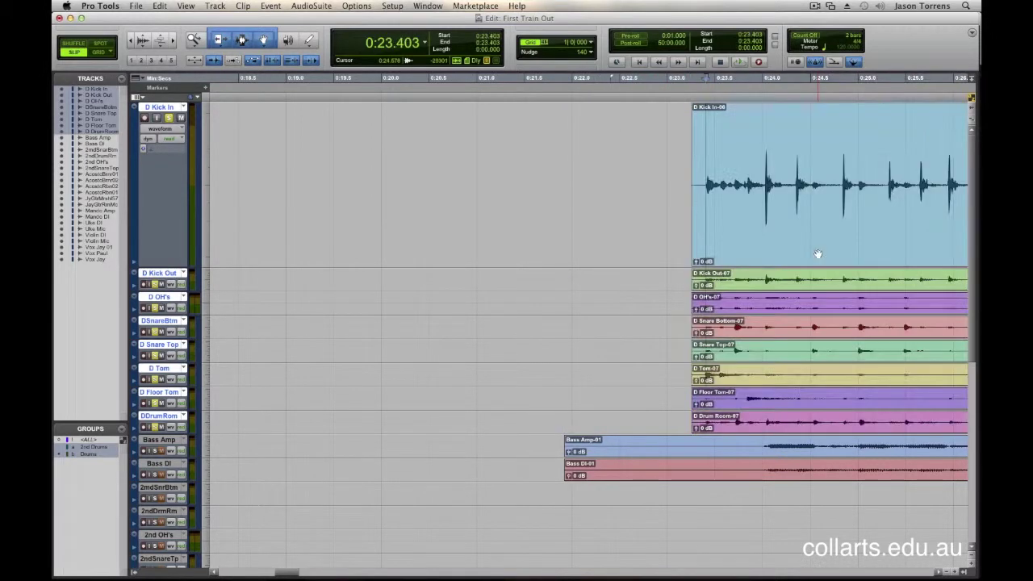
{"action": "key", "text": "t"}
{"action": "key", "text": "t"}
{"action": "key", "text": "t"}
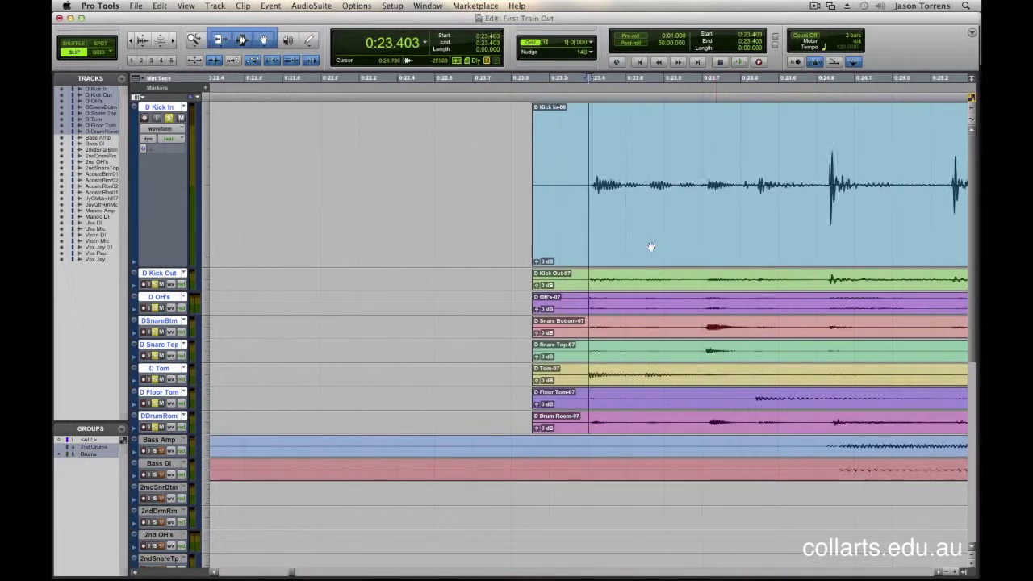
{"action": "left_click", "coordinate": [660, 254]}
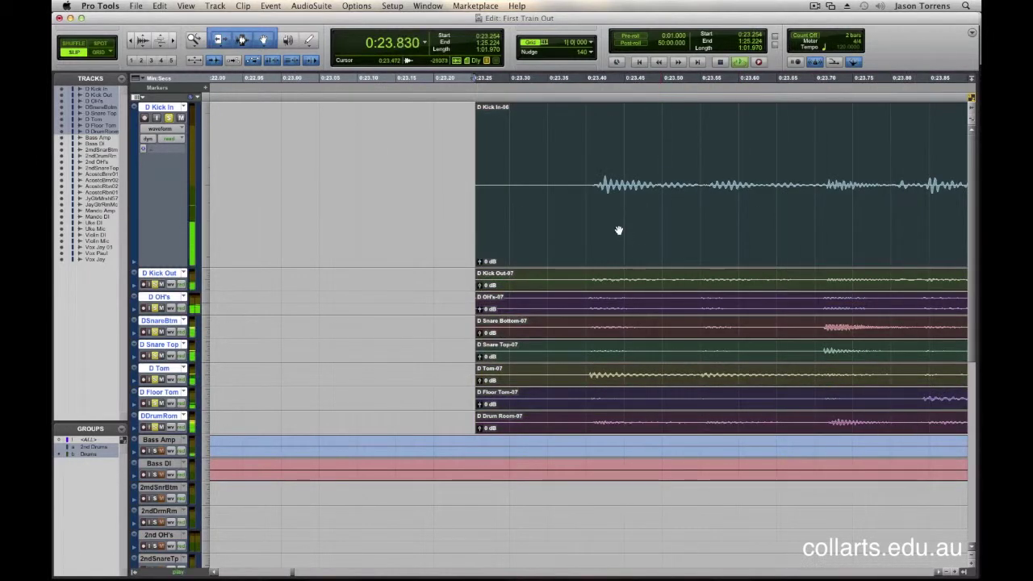
{"action": "key", "text": "space"}
{"action": "left_click_drag", "start_coordinate": [479, 106], "coordinate": [589, 105]}
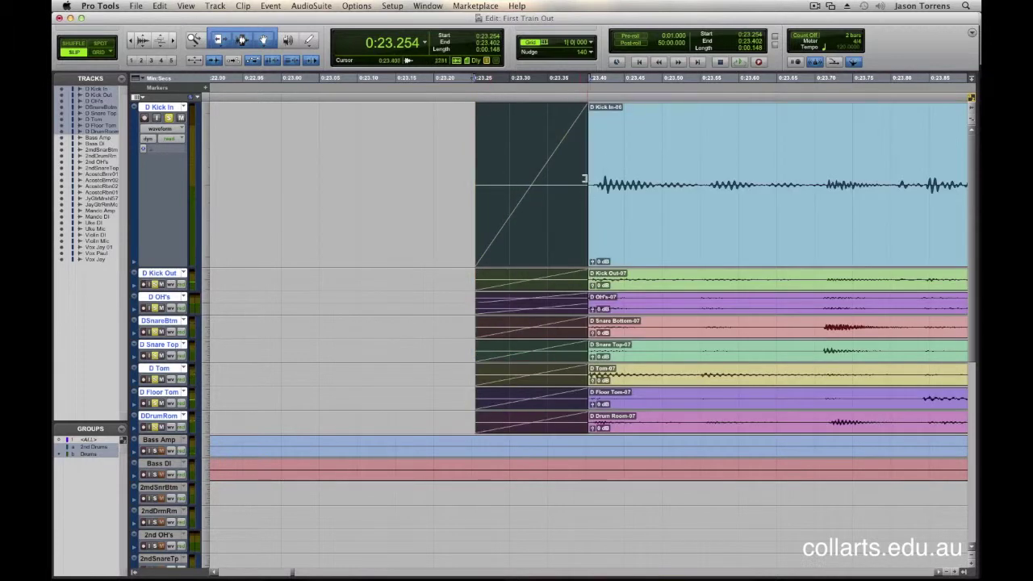
Examine the instrument tracks below the drums for short gaps and zoom in on the stop near 3:18.8
{"action": "key", "text": "r"}
{"action": "key", "text": "r"}
{"action": "key", "text": "r"}
{"action": "key", "text": "r"}
{"action": "key", "text": "r"}
{"action": "key", "text": "r"}
{"action": "key", "text": "r"}
{"action": "key", "text": "r"}
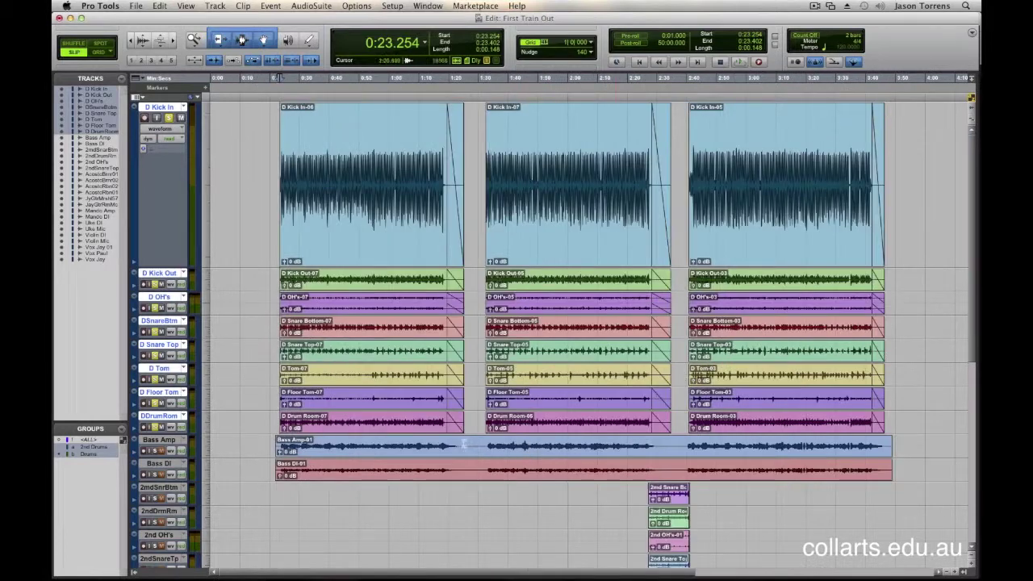
{"action": "scroll", "coordinate": [608, 468], "scroll_direction": "down", "scroll_amount": 5}
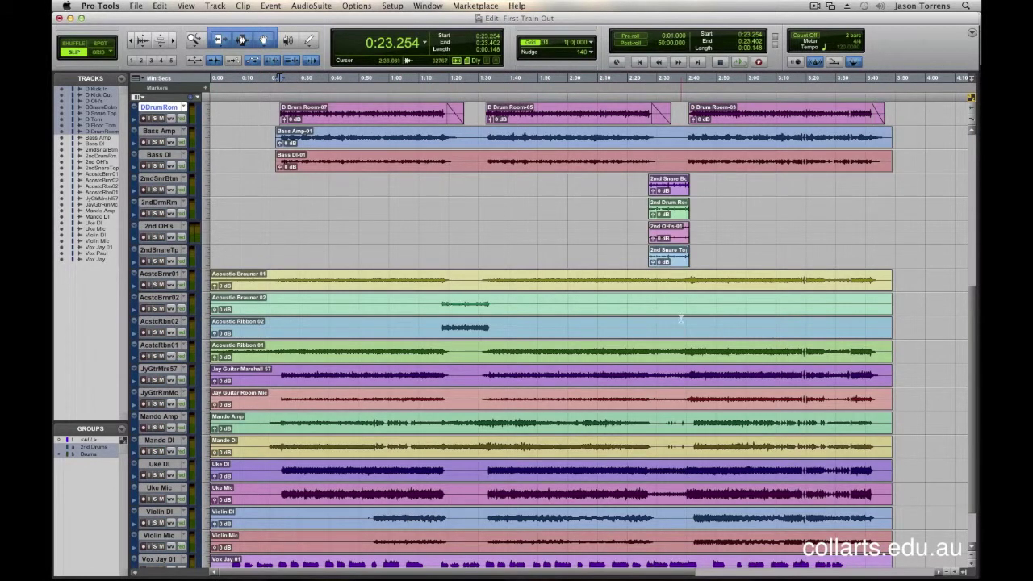
{"action": "scroll", "coordinate": [682, 391], "scroll_direction": "down", "scroll_amount": 2}
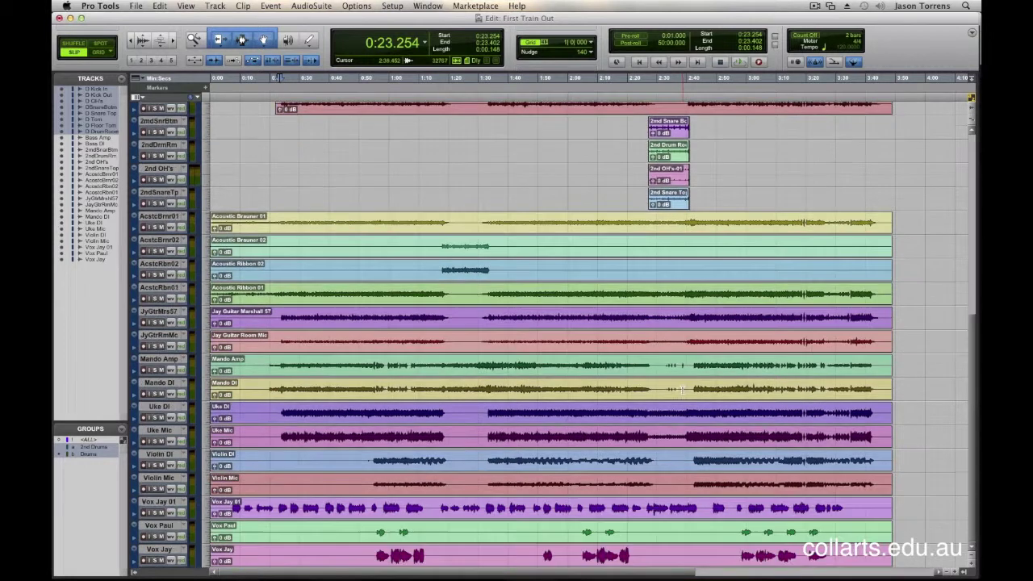
{"action": "left_click", "coordinate": [798, 408]}
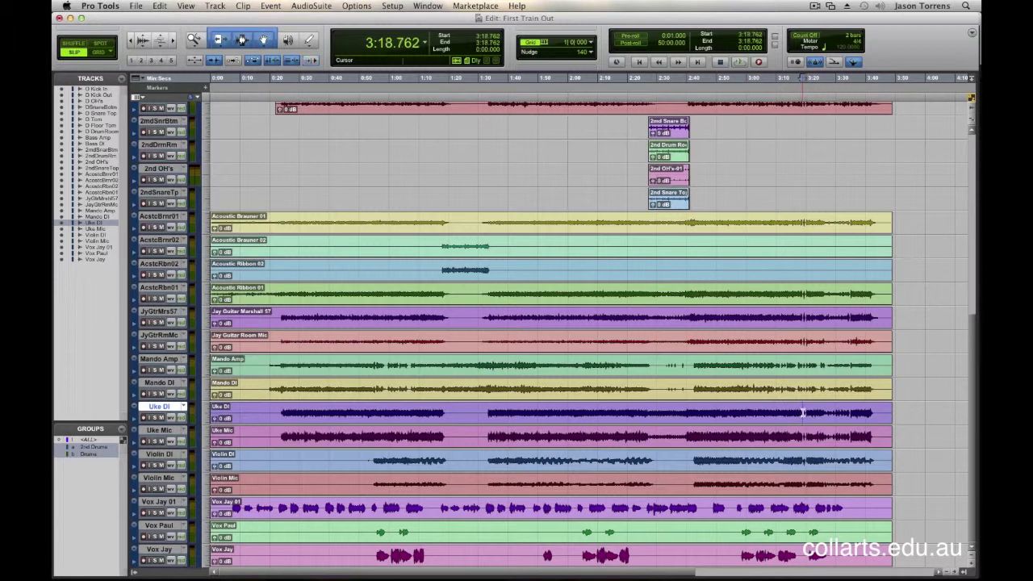
{"action": "key", "text": "t"}
{"action": "key", "text": "t"}
{"action": "key", "text": "t"}
{"action": "left_click", "coordinate": [592, 465]}
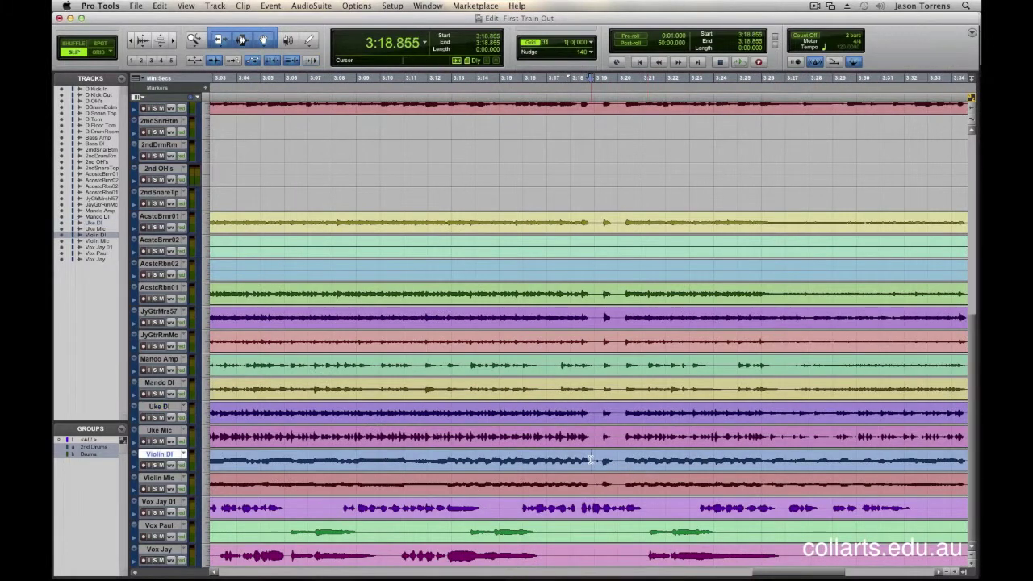
Solo Violin DI and Violin Mic and play the passage from 3:16.504 to hear the noise in the stop
{"action": "key", "text": "t"}
{"action": "key", "text": "t"}
{"action": "key", "text": "super+bracketright"}
{"action": "key", "text": "super+bracketright"}
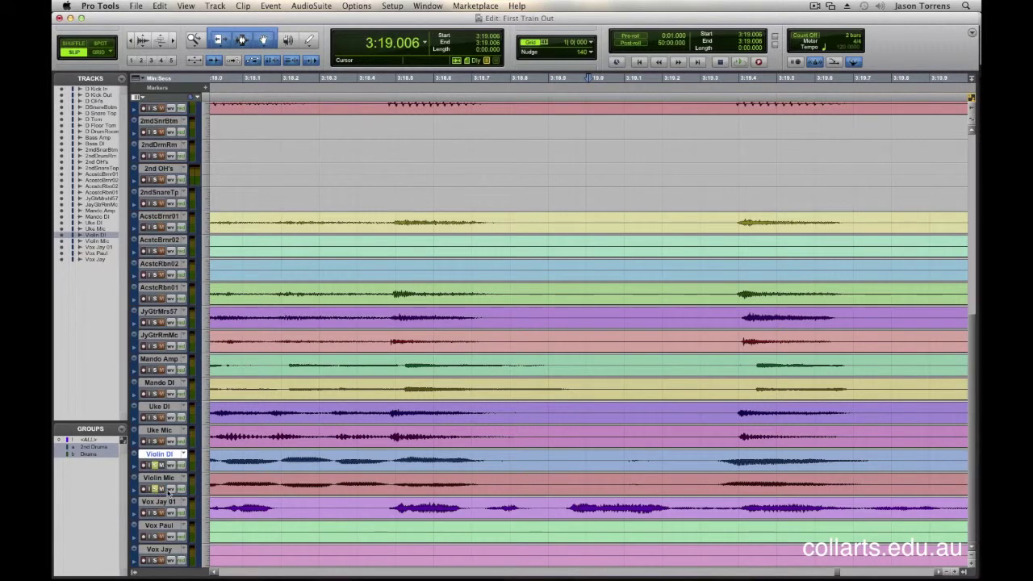
{"action": "key", "text": "super+bracketleft"}
{"action": "key", "text": "super+bracketleft"}
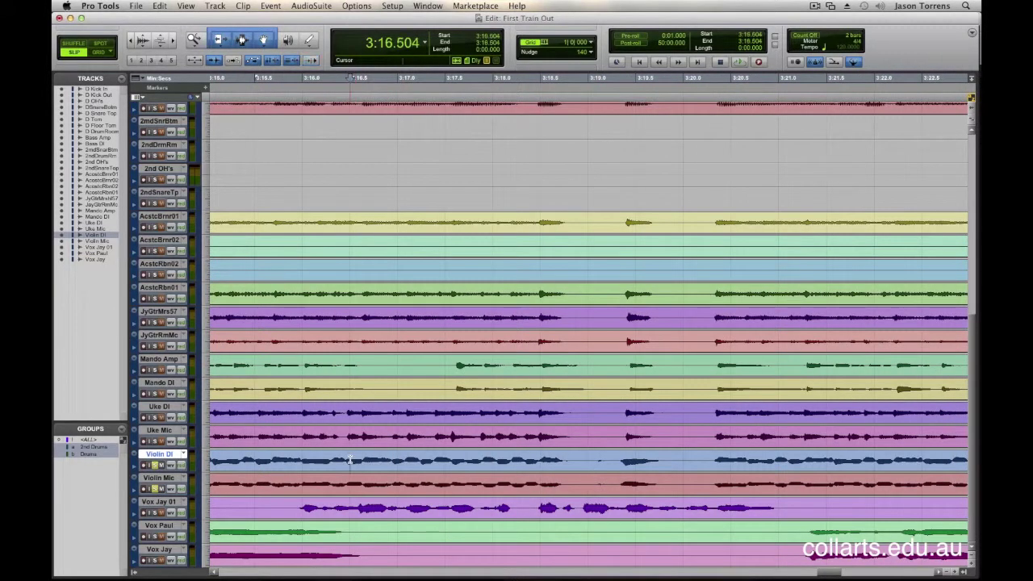
{"action": "key", "text": "space"}
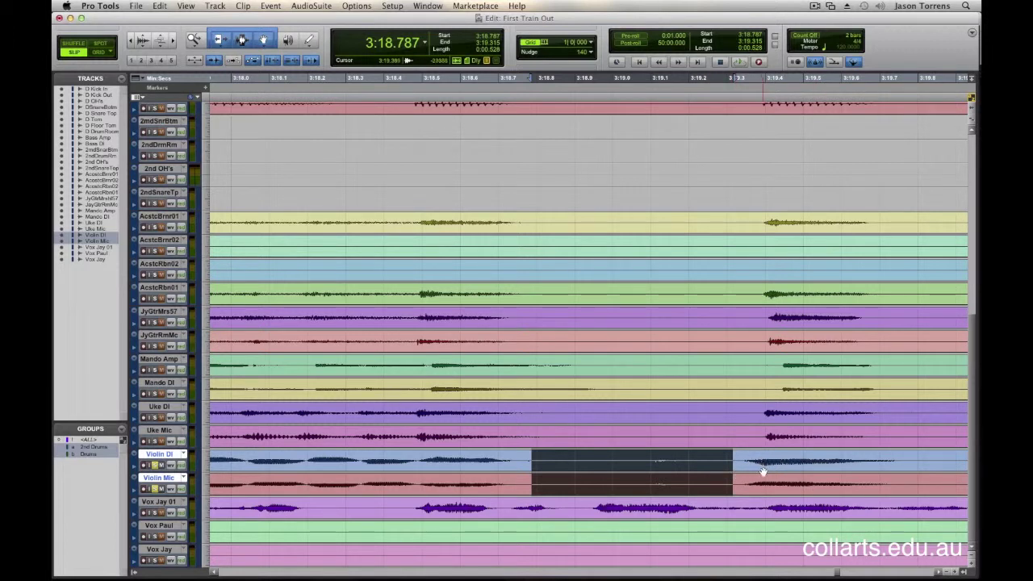
Delete the Violin DI and Violin Mic audio from 3:18.787 to 3:19.315, and add short fades on both sides of the gap
{"action": "key", "text": "Delete"}
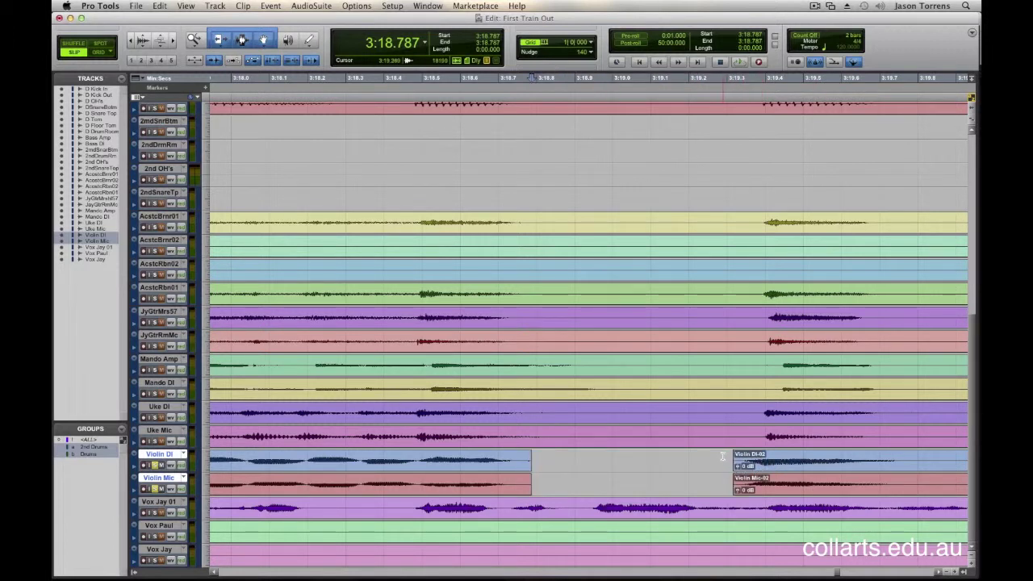
{"action": "left_click_drag", "start_coordinate": [732, 456], "coordinate": [741, 482]}
{"action": "key", "text": "f"}
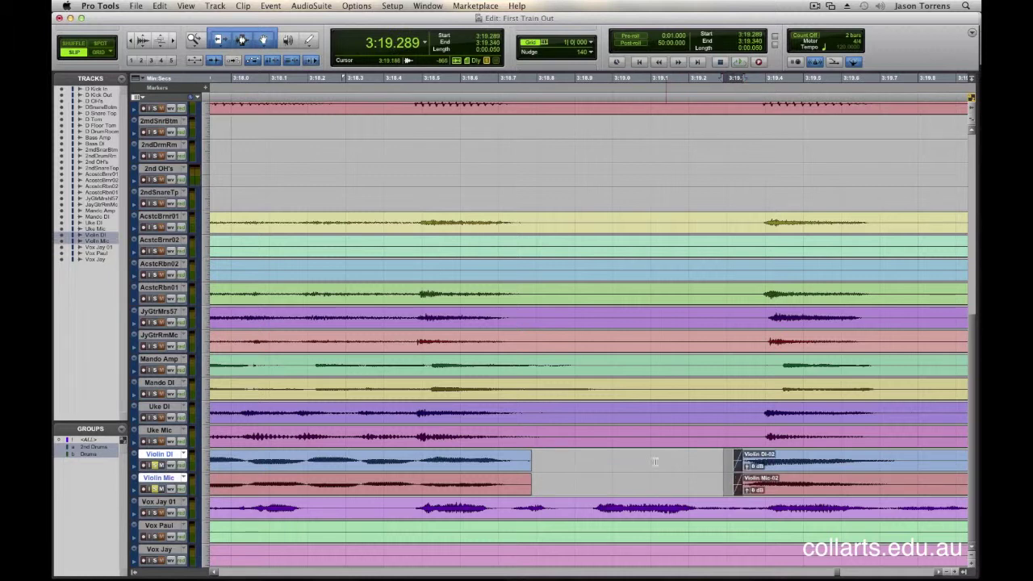
{"action": "left_click_drag", "start_coordinate": [554, 457], "coordinate": [502, 484]}
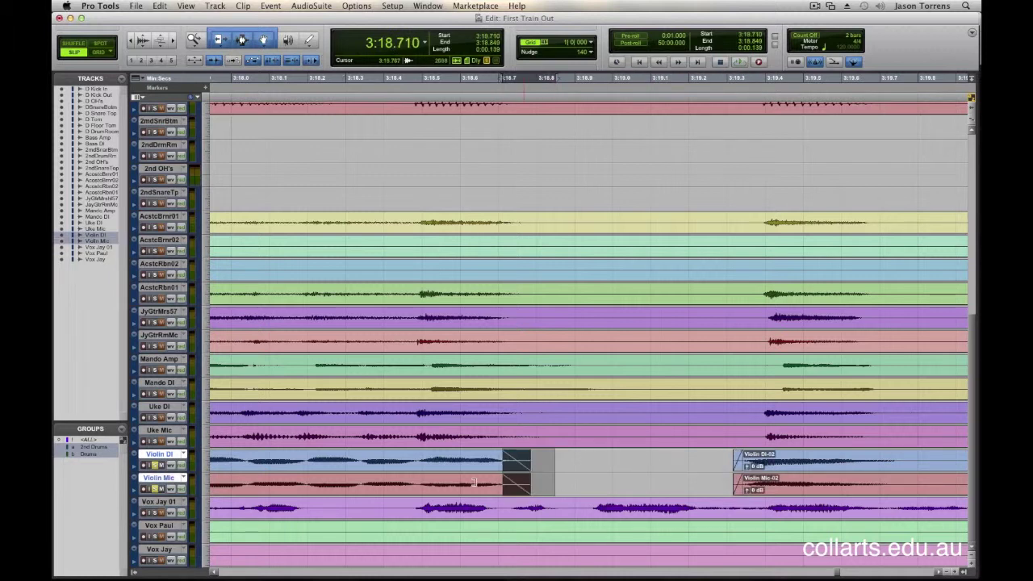
{"action": "key", "text": "super+ctrl+f"}
Play the stop from 3:18.205 to check the violin edit, and replay it from 3:17.532 with Mando Amp selected
{"action": "left_click", "coordinate": [310, 460]}
{"action": "key", "text": "space"}
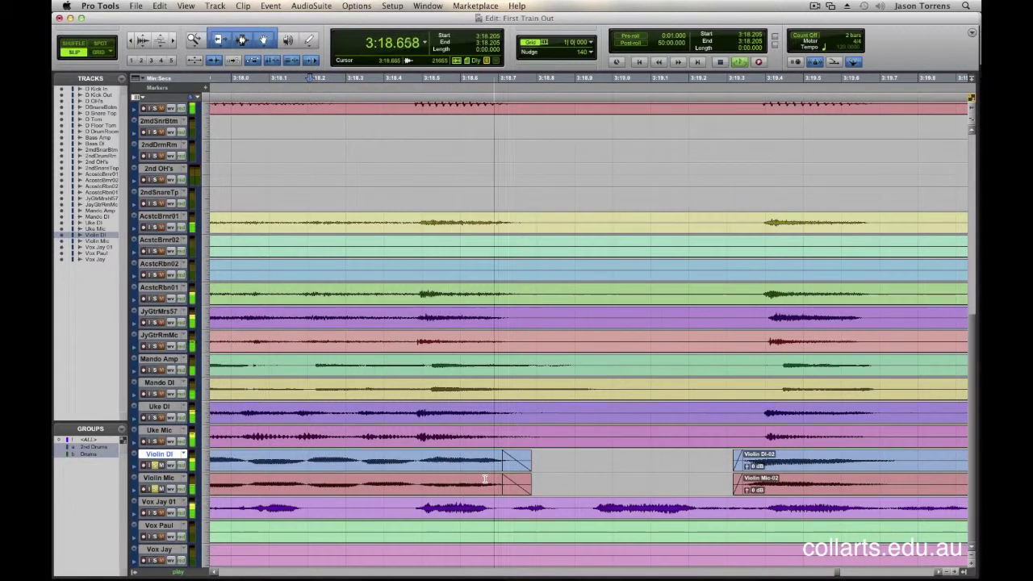
{"action": "key", "text": "super+bracketleft"}
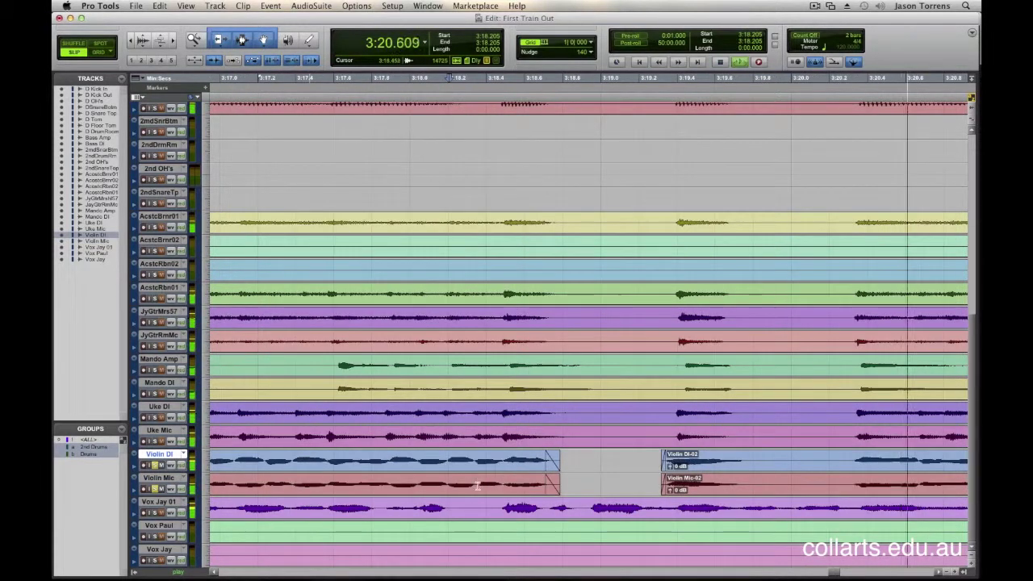
{"action": "key", "text": "space"}
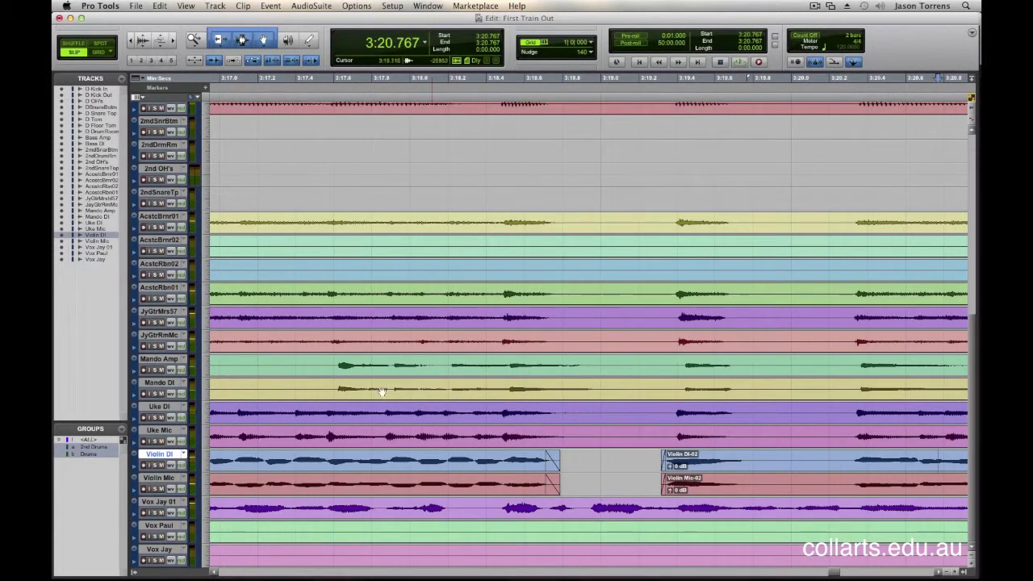
{"action": "left_click", "coordinate": [321, 367]}
{"action": "key", "text": "space"}
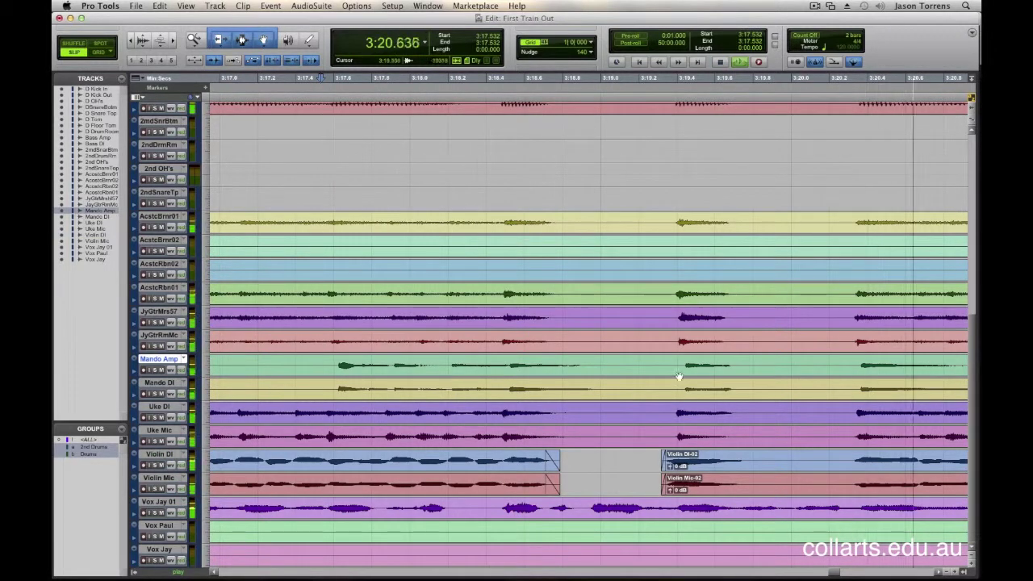
{"action": "key", "text": "space"}
Play the Acoustic Brauner 01 clip from the session start to hear its opening, and return to 0:00.000
{"action": "key", "text": "super+bracketleft"}
{"action": "key", "text": "super+bracketleft"}
{"action": "key", "text": "super+bracketleft"}
{"action": "key", "text": "super+bracketleft"}
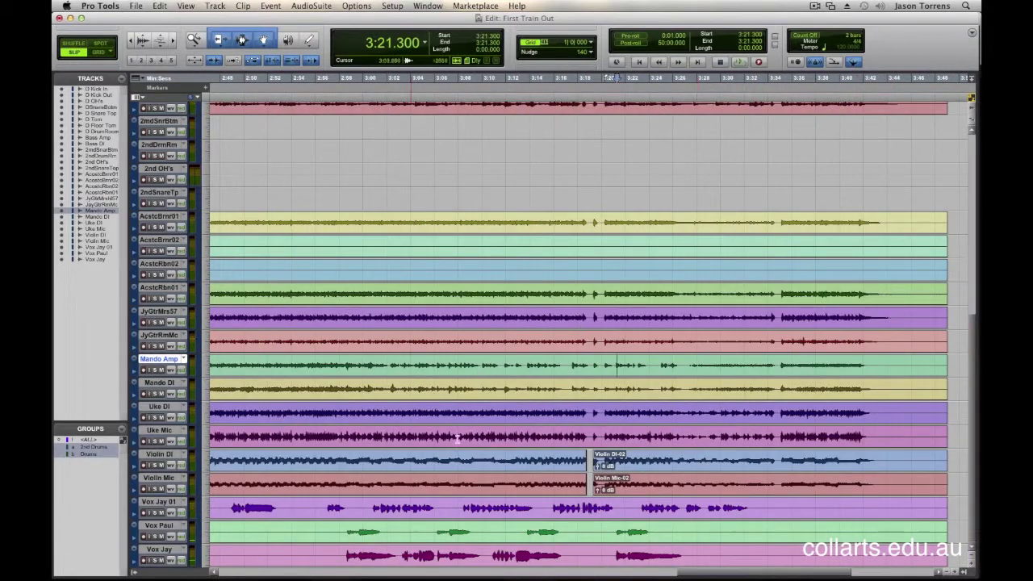
{"action": "key", "text": "super+bracketleft"}
{"action": "key", "text": "super+bracketleft"}
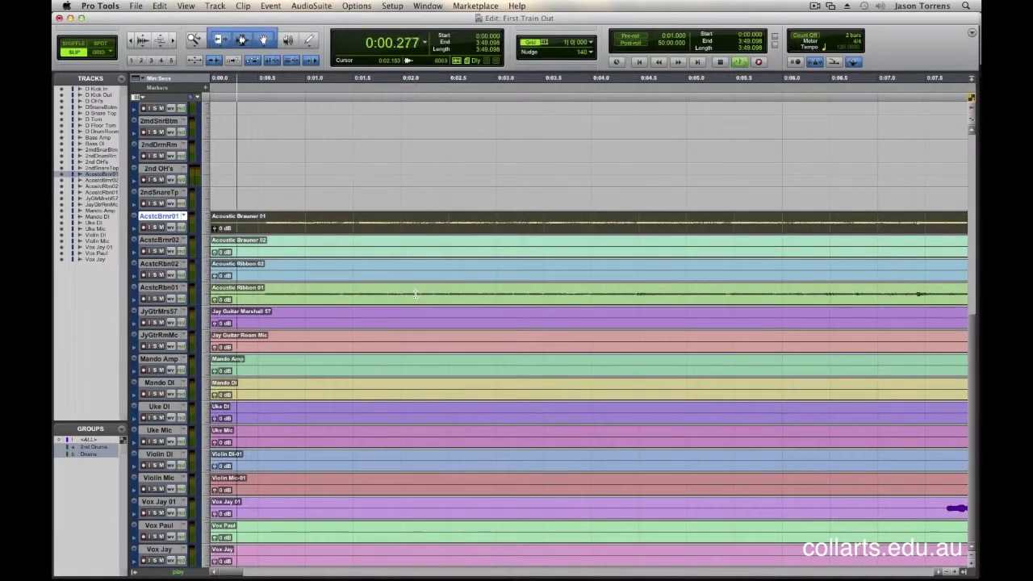
{"action": "key", "text": "space"}
{"action": "key", "text": "Return"}
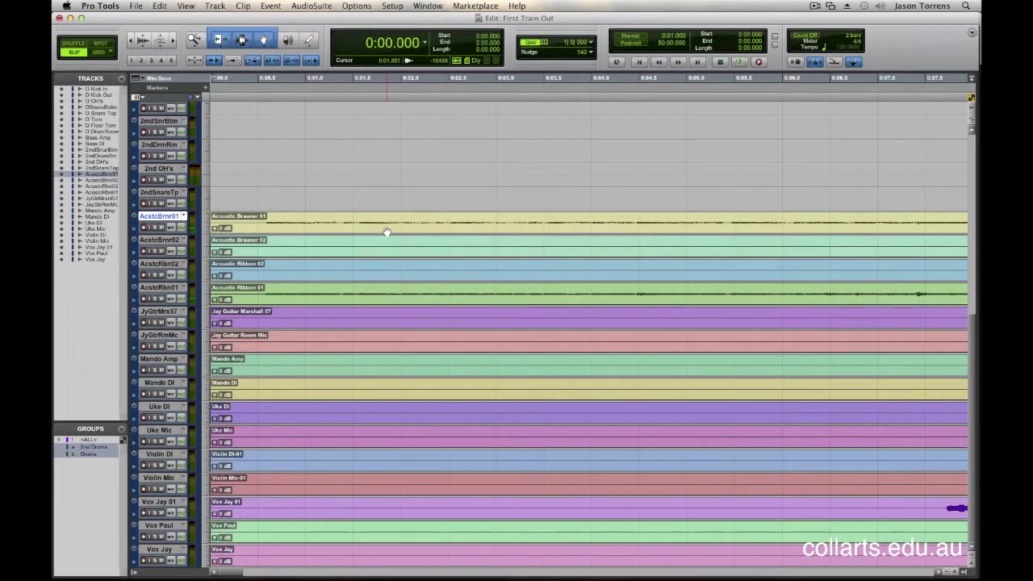
{"action": "key", "text": "super+bracketleft"}
{"action": "key", "text": "super+bracketleft"}
{"action": "key", "text": "super+bracketleft"}
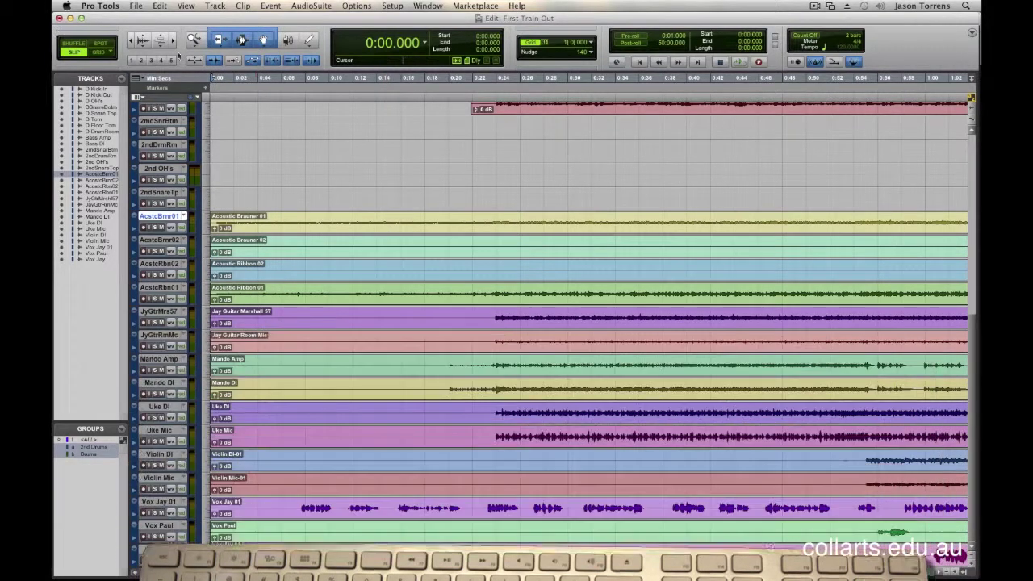
Hide the Markers ruler and show it again
{"action": "left_click", "coordinate": [136, 79]}
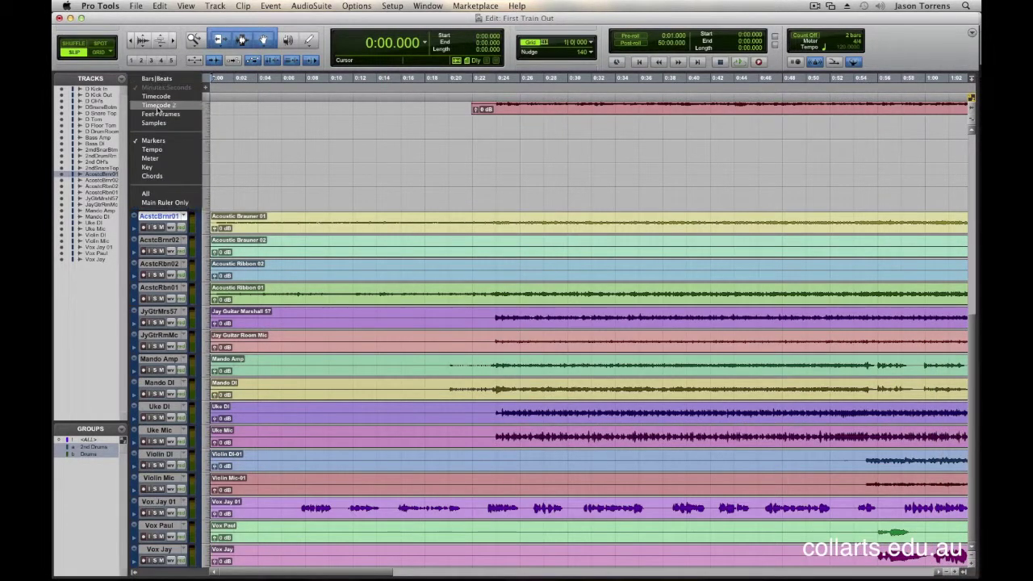
{"action": "left_click", "coordinate": [166, 144]}
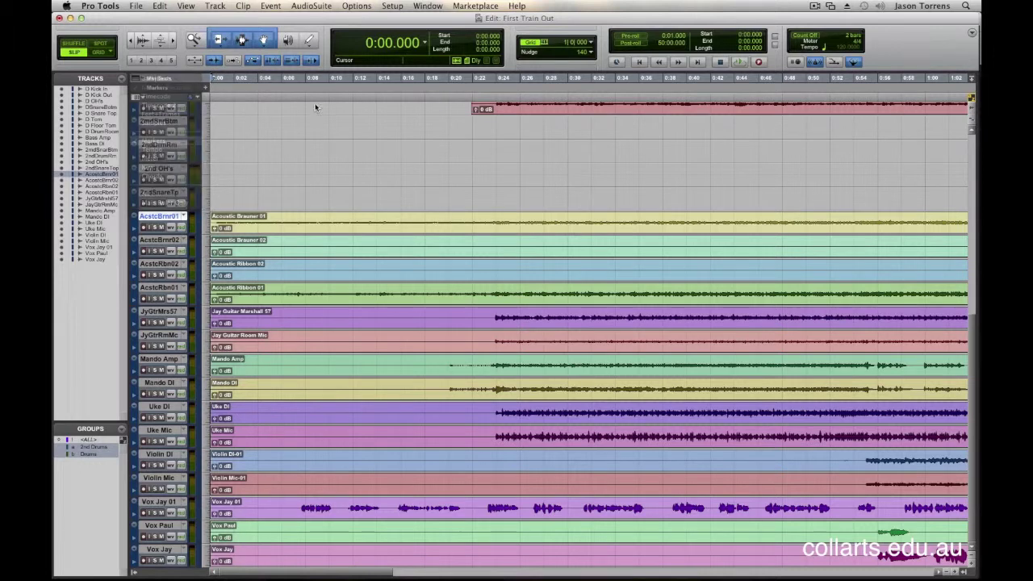
{"action": "left_click", "coordinate": [136, 78]}
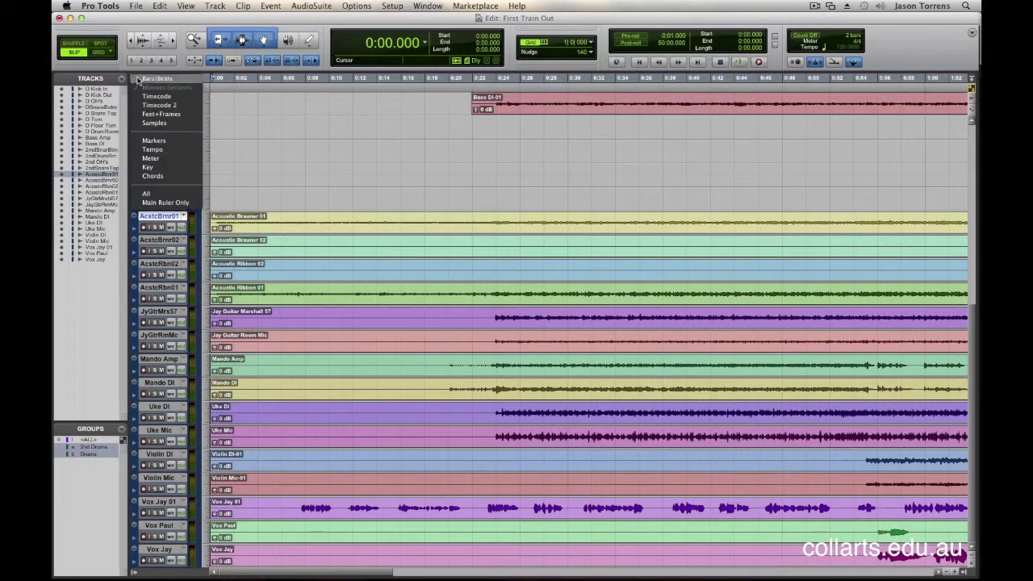
{"action": "left_click", "coordinate": [155, 142]}
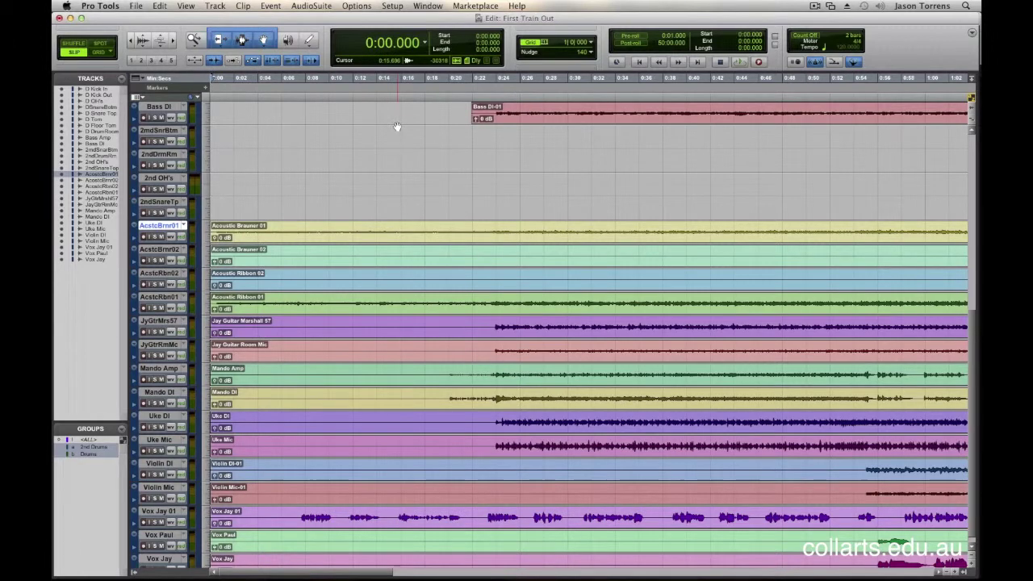
Create a marker at the session start, 0:00.000
{"action": "key", "text": "KP_Enter"}
{"action": "key", "text": "Return"}
Create a second marker at 3:47.230, past the point where the final notes die away
{"action": "key", "text": "r"}
{"action": "key", "text": "r"}
{"action": "key", "text": "r"}
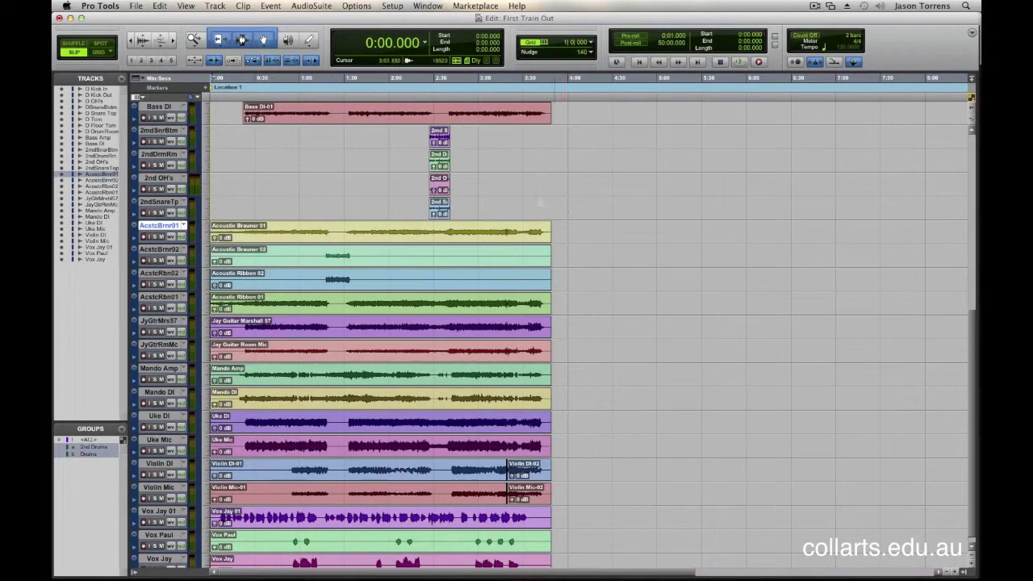
{"action": "left_click", "coordinate": [545, 203]}
{"action": "key", "text": "t"}
{"action": "key", "text": "t"}
{"action": "key", "text": "super+bracketright"}
{"action": "key", "text": "super+bracketright"}
{"action": "left_click", "coordinate": [638, 225]}
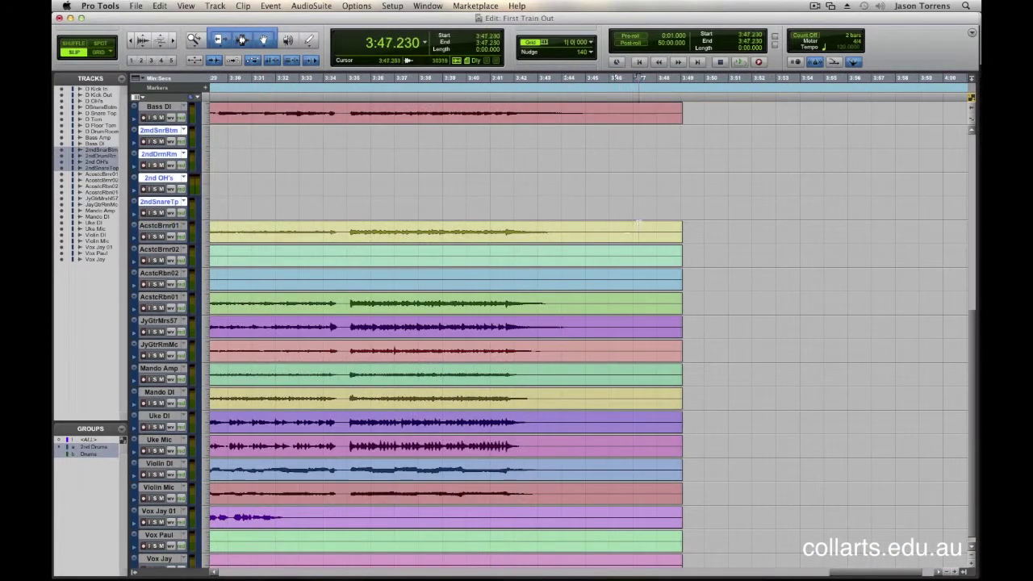
{"action": "key", "text": "KP_Enter"}
{"action": "key", "text": "Return"}
{"action": "key", "text": "KP_Enter"}
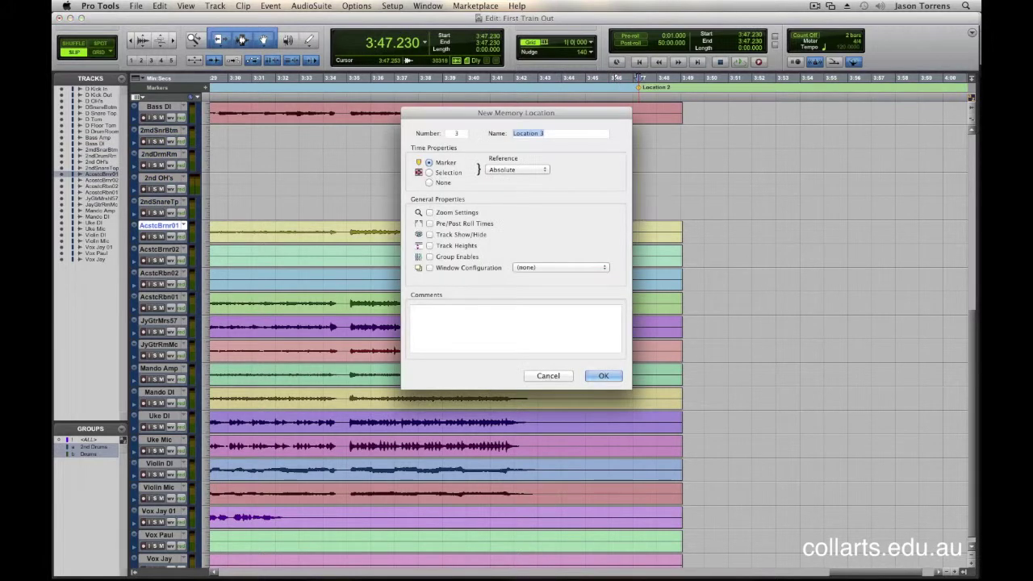
{"action": "left_click", "coordinate": [547, 376]}
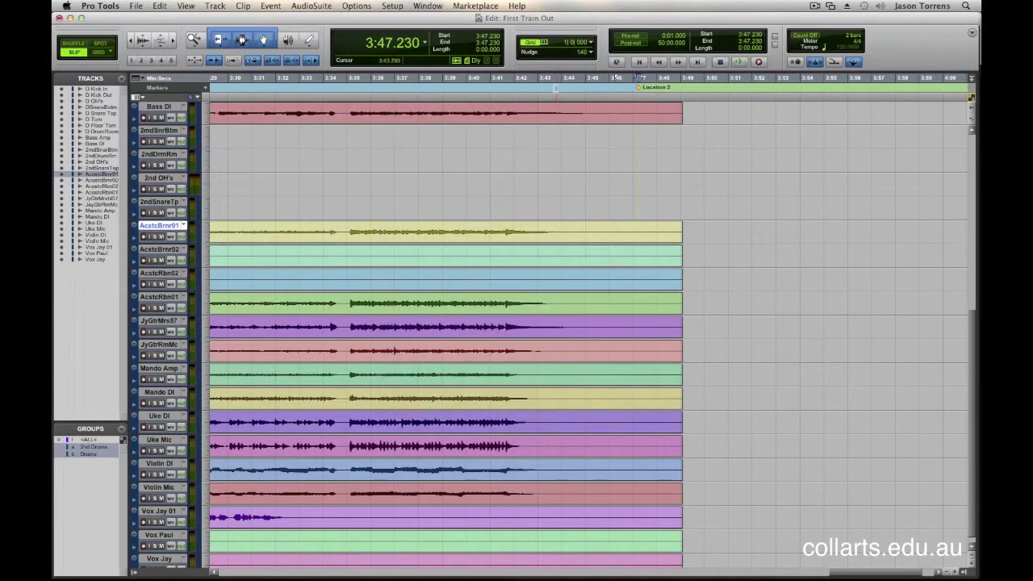
Select the song's full range in the Markers ruler, from 0:00.000 to 3:47.230
{"action": "key", "text": "shift+Return"}
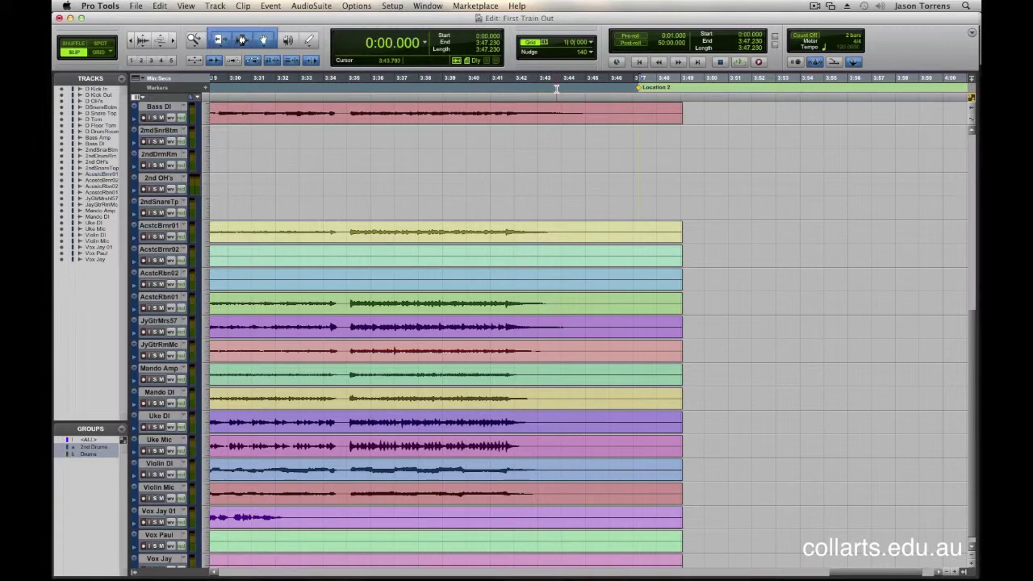